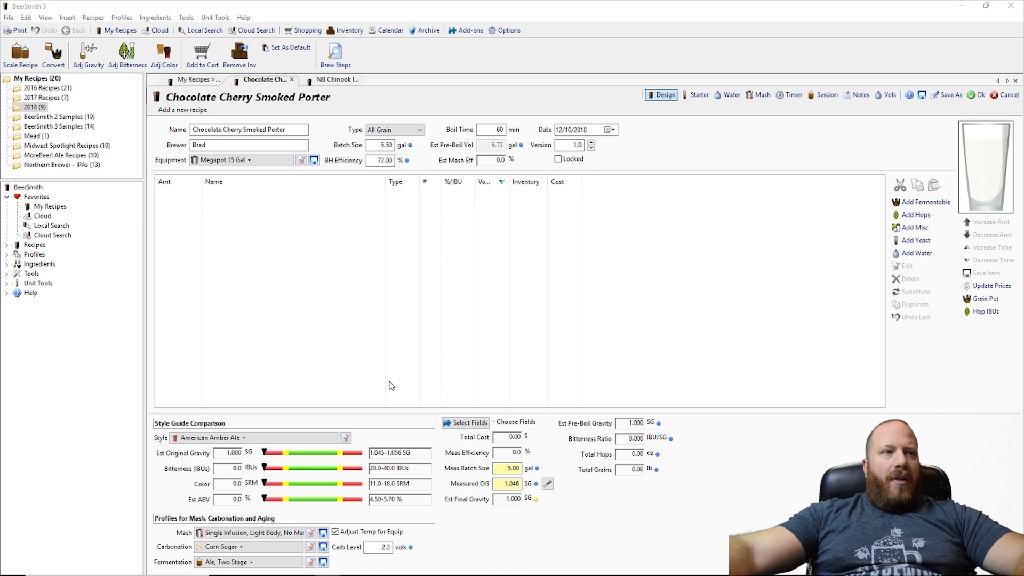
Set the recipe style to American Porter, with its 1.050–1.070 SG gravity range
left_click(260, 438)
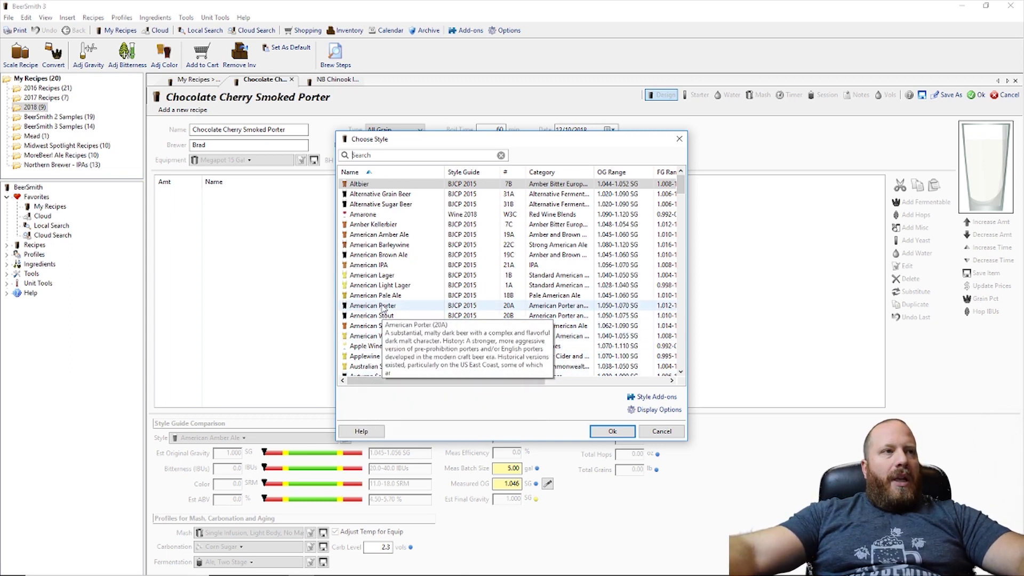
left_click(384, 307)
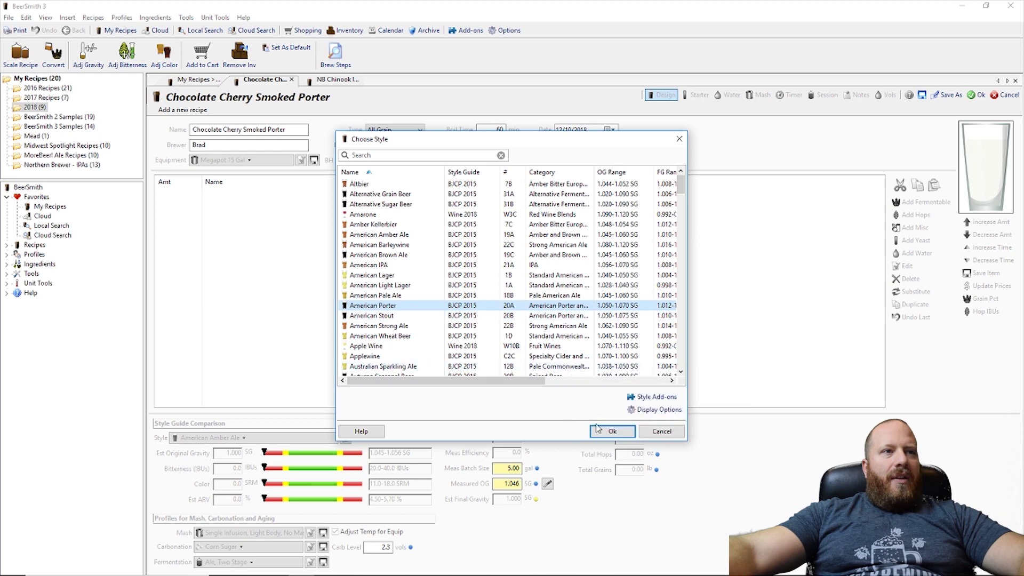
left_click(613, 431)
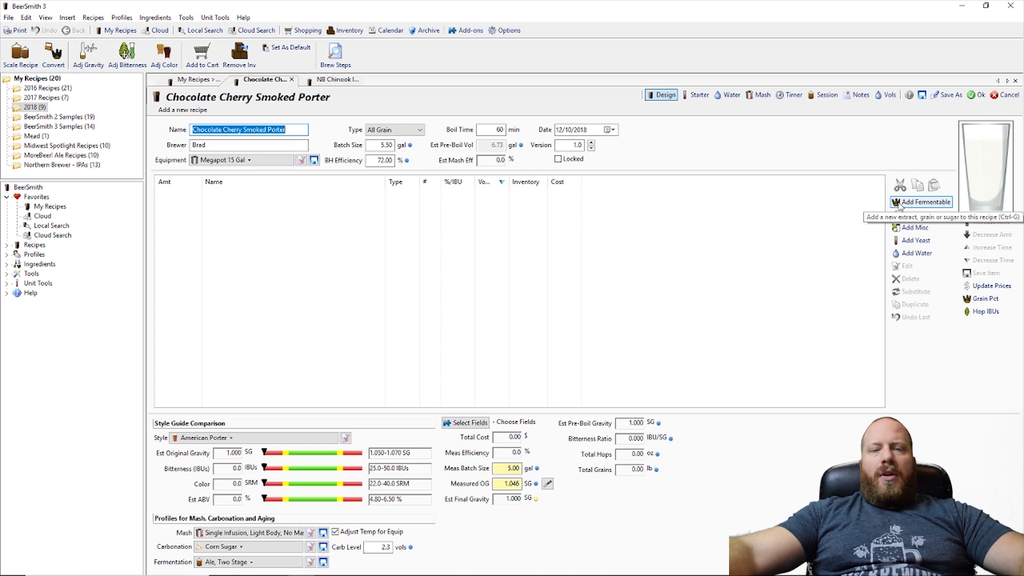
Add 6 lbs of Pale Malt (2 Row) US to the grain bill
left_click(899, 203)
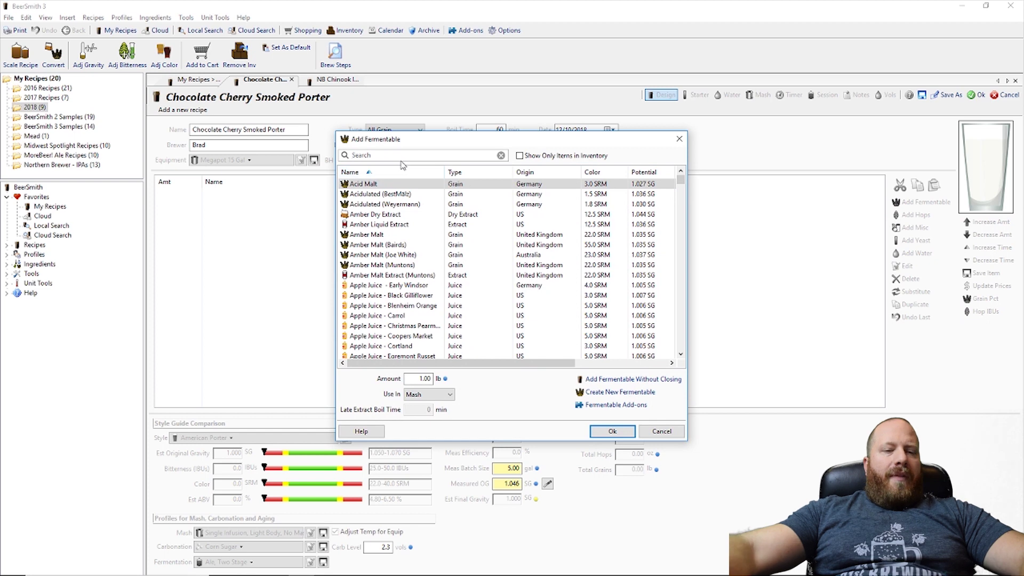
type("2 row")
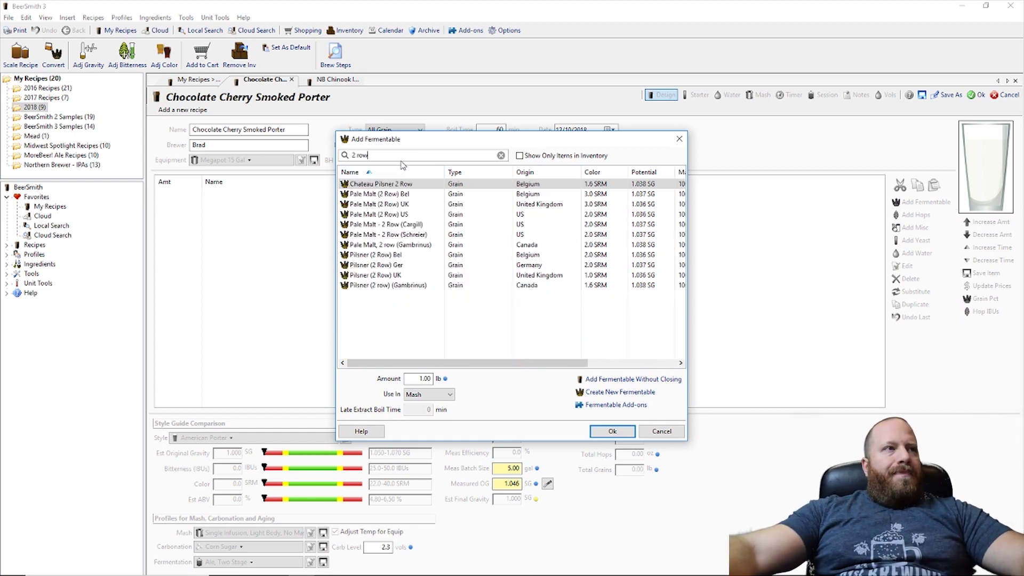
left_click(415, 215)
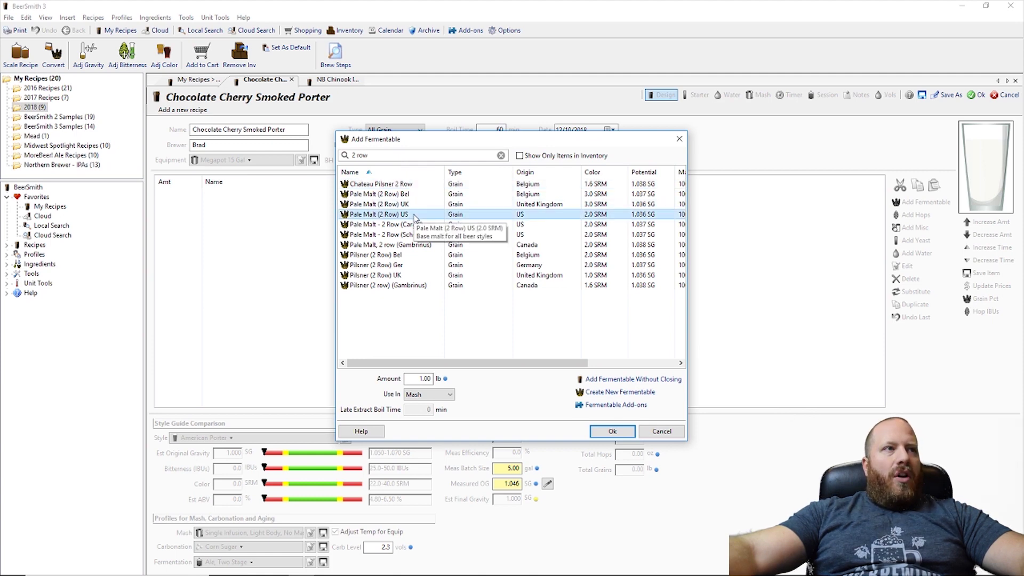
double_click(424, 379)
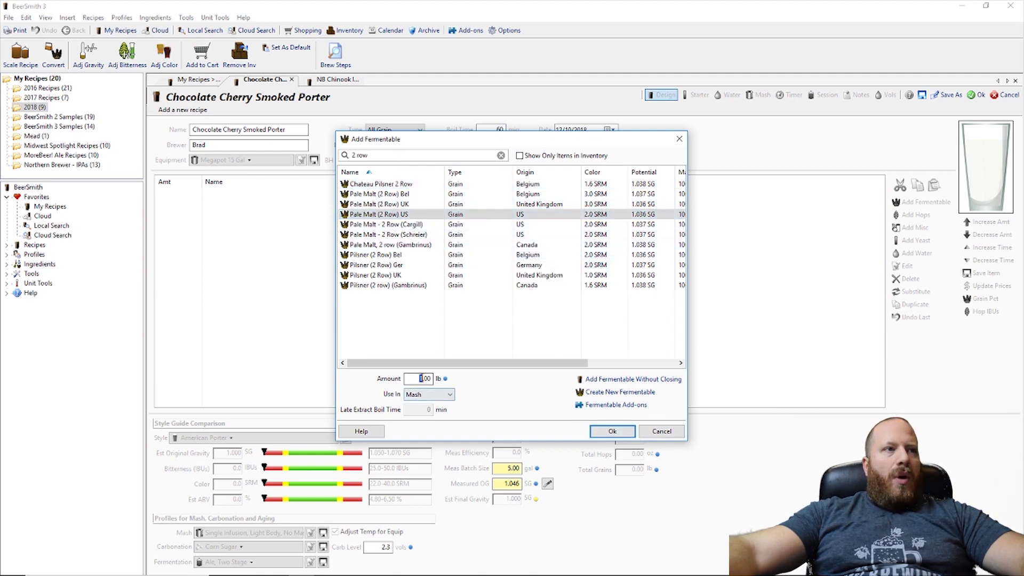
type("6")
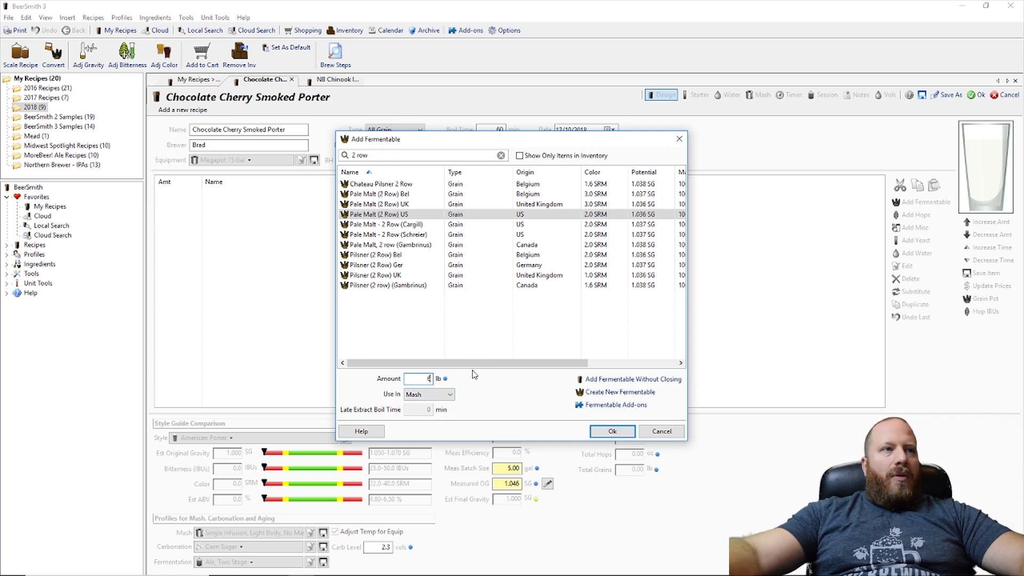
left_click(613, 432)
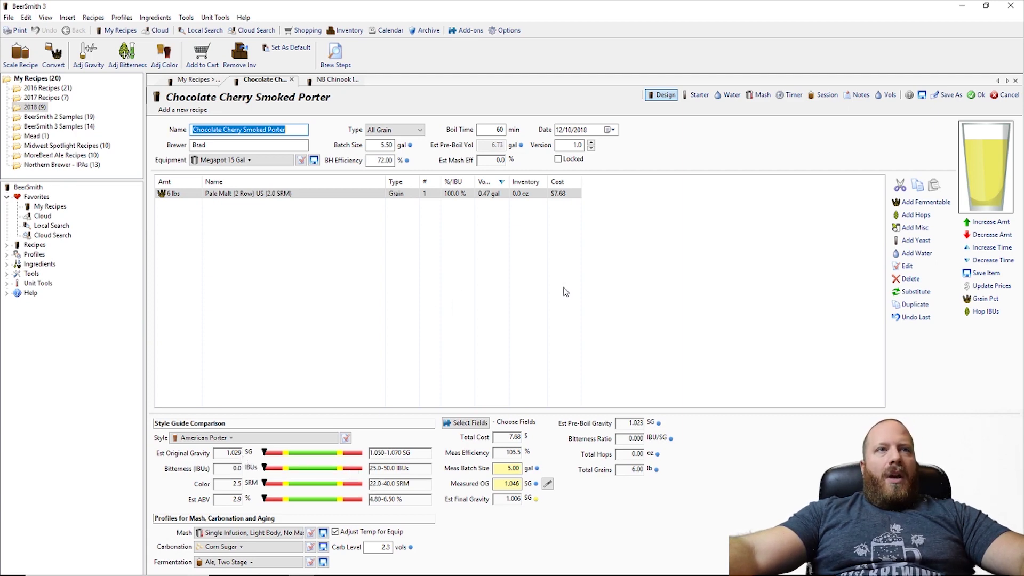
left_click(918, 203)
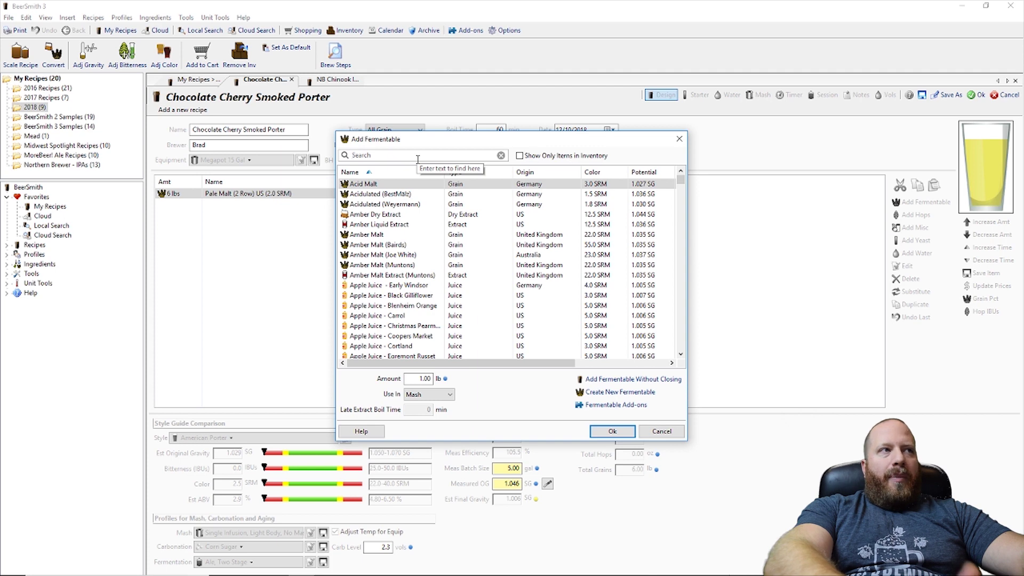
Add 8 oz of Chocolate (Briess) malt to the grain bill
type("choc")
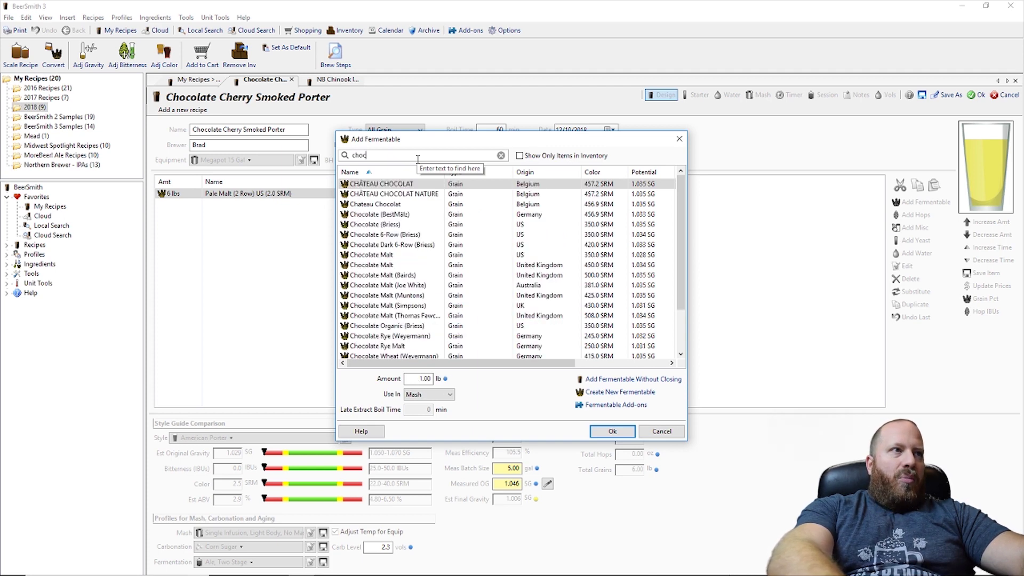
left_click(411, 225)
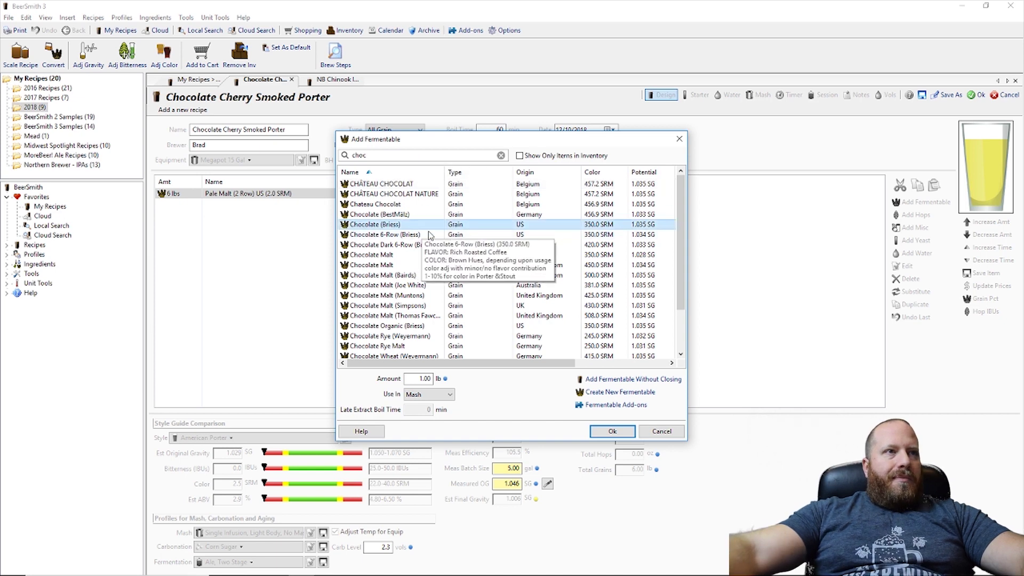
double_click(417, 379)
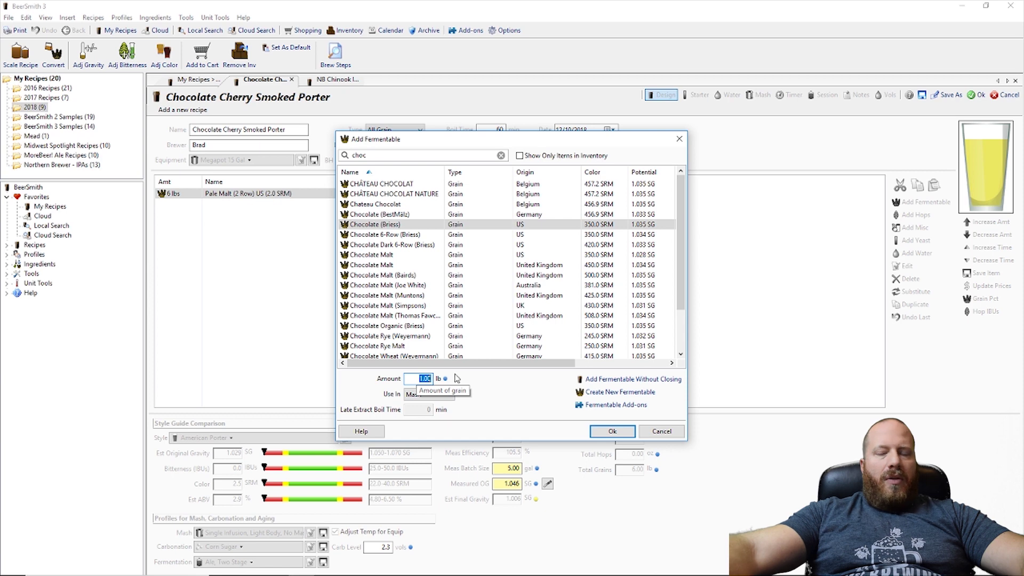
key("BackSpace")
type("8 oz")
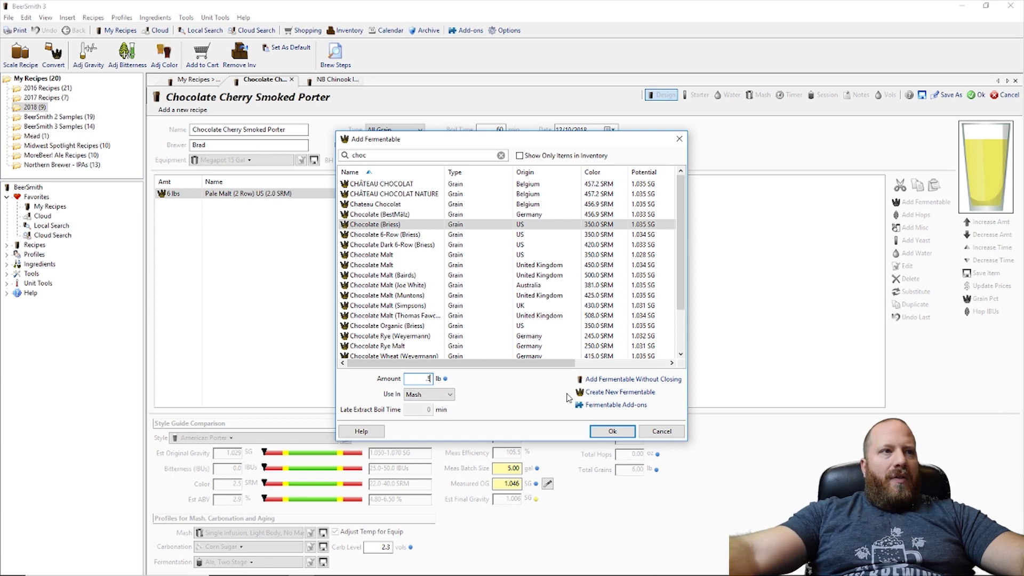
left_click(613, 430)
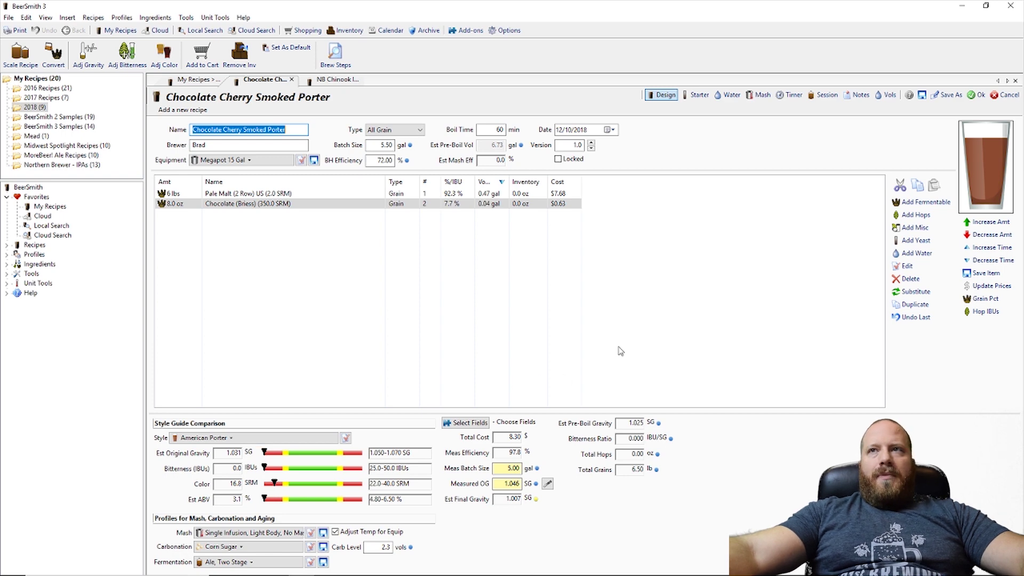
left_click(917, 202)
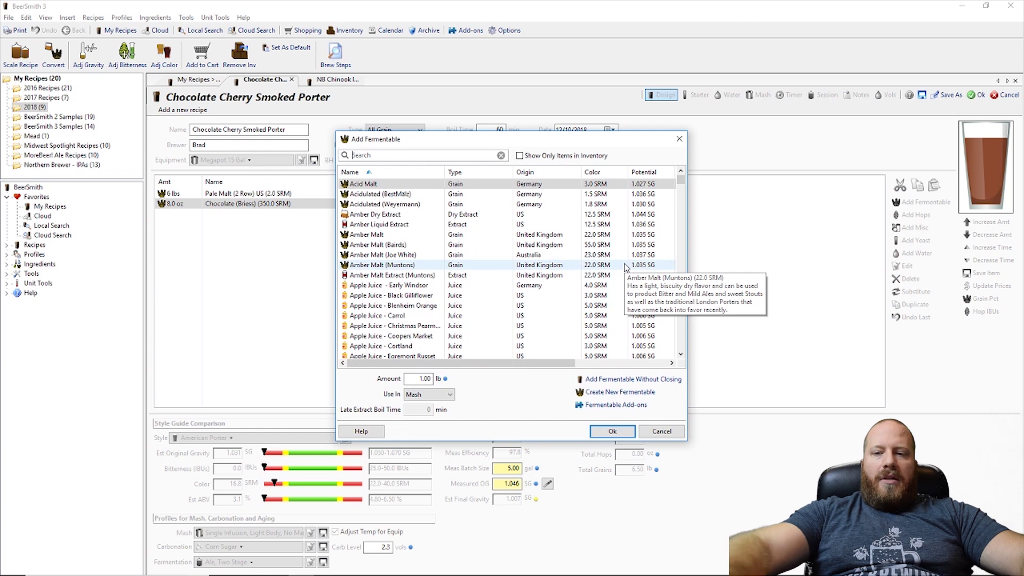
Add 8.0 oz (0.5 lb) of Caramel Malt - 40L (Briess) to the grain bill
type("40l")
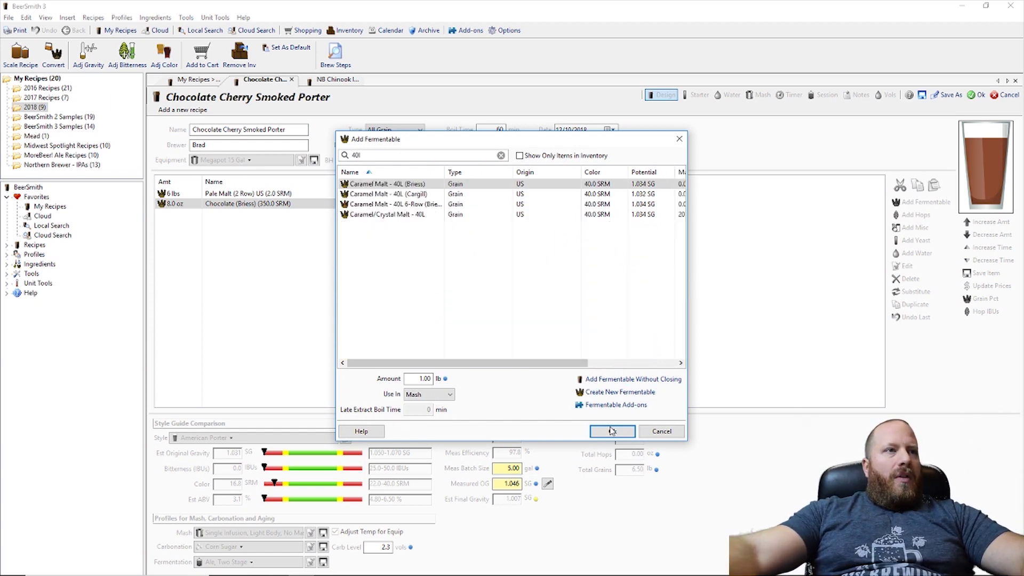
left_click(424, 379)
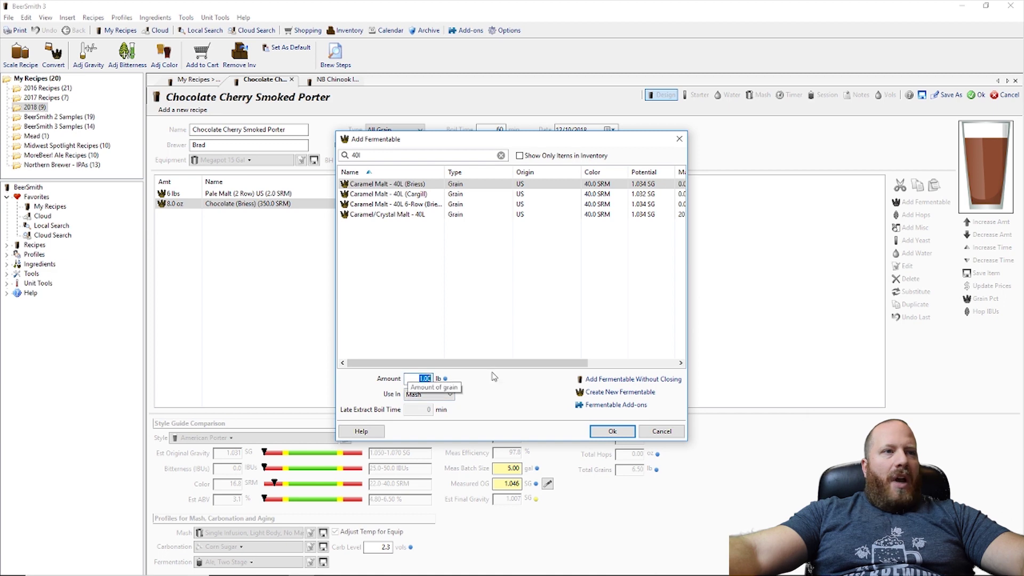
type("5")
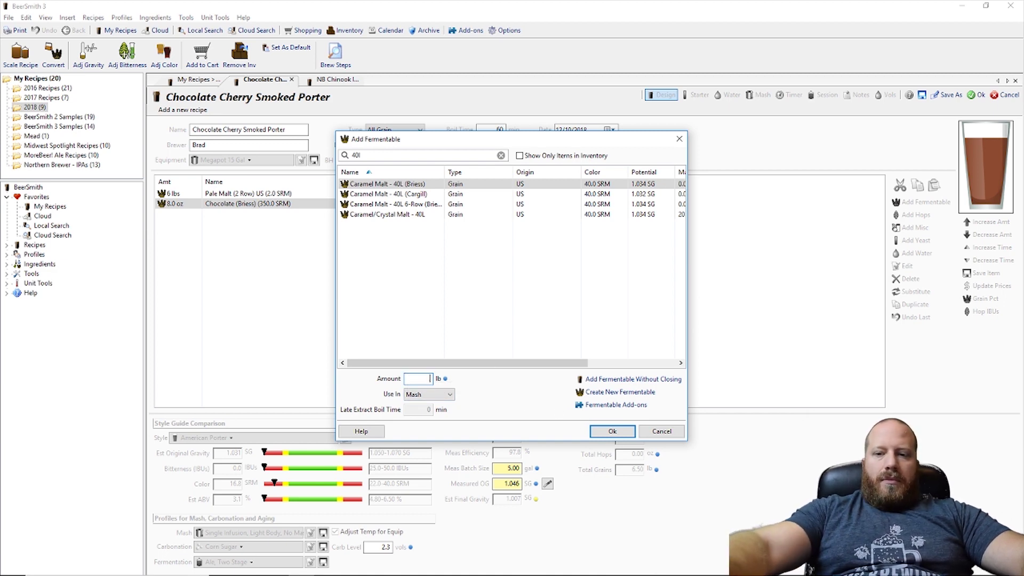
left_click(618, 431)
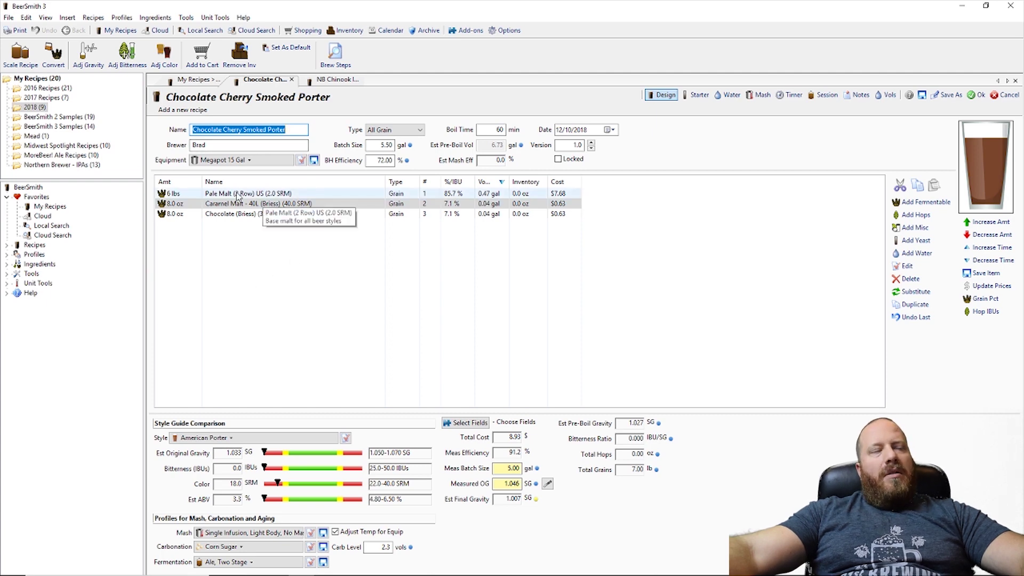
mouse_move(231, 217)
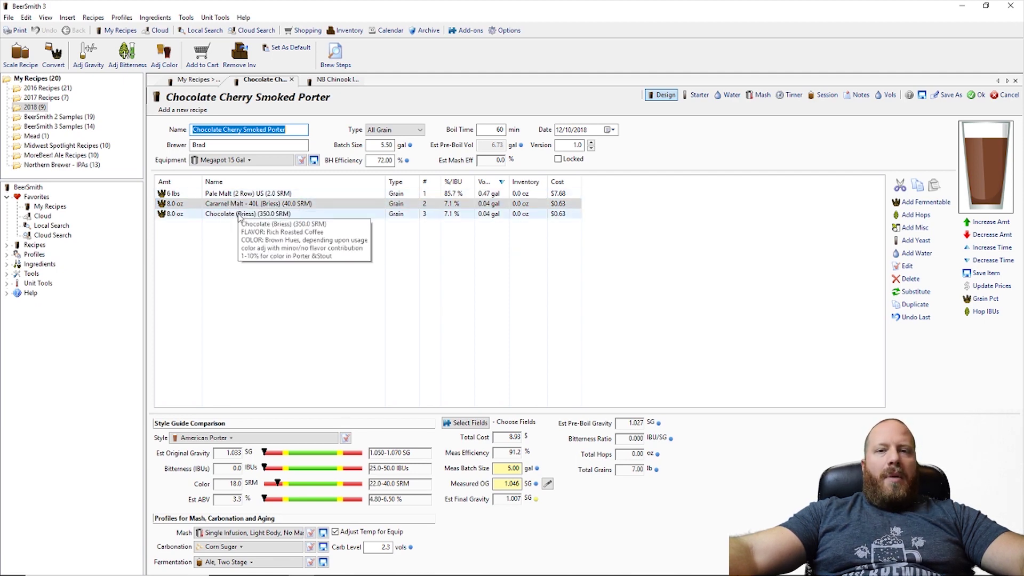
Add 1 lb of Cherry Wood Smoked Malt to the grain bill
left_click(911, 202)
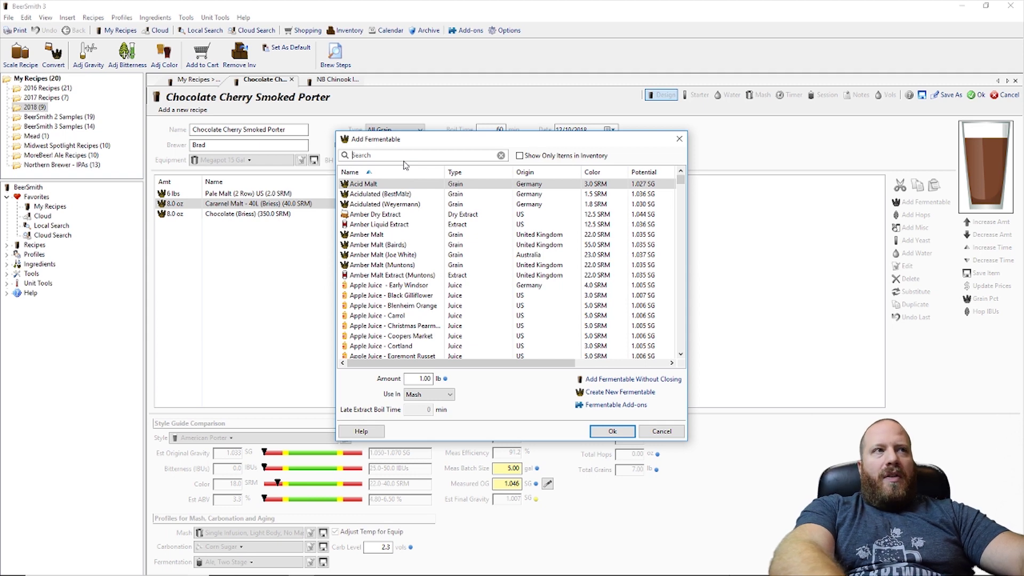
type("cher")
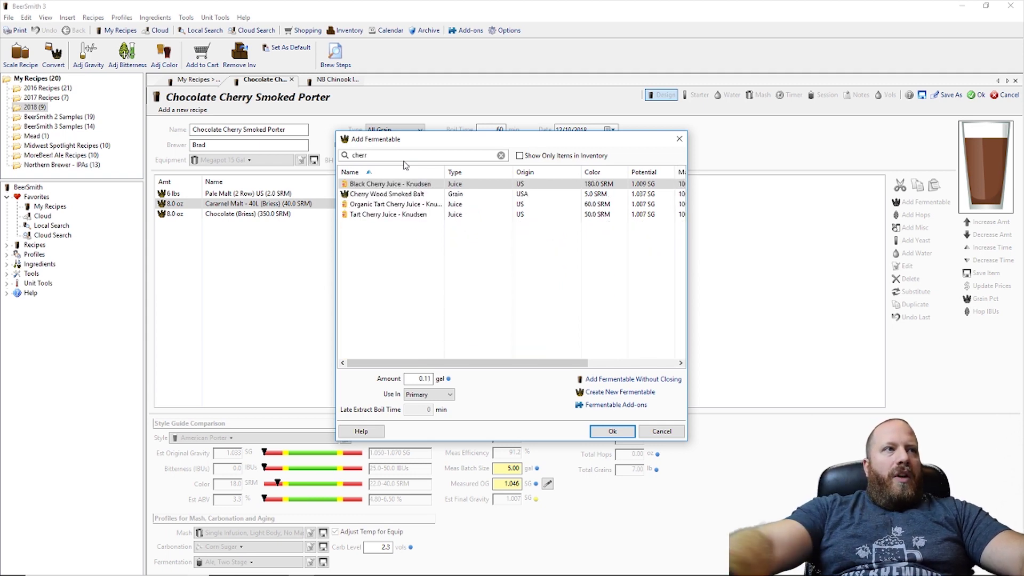
left_click(377, 196)
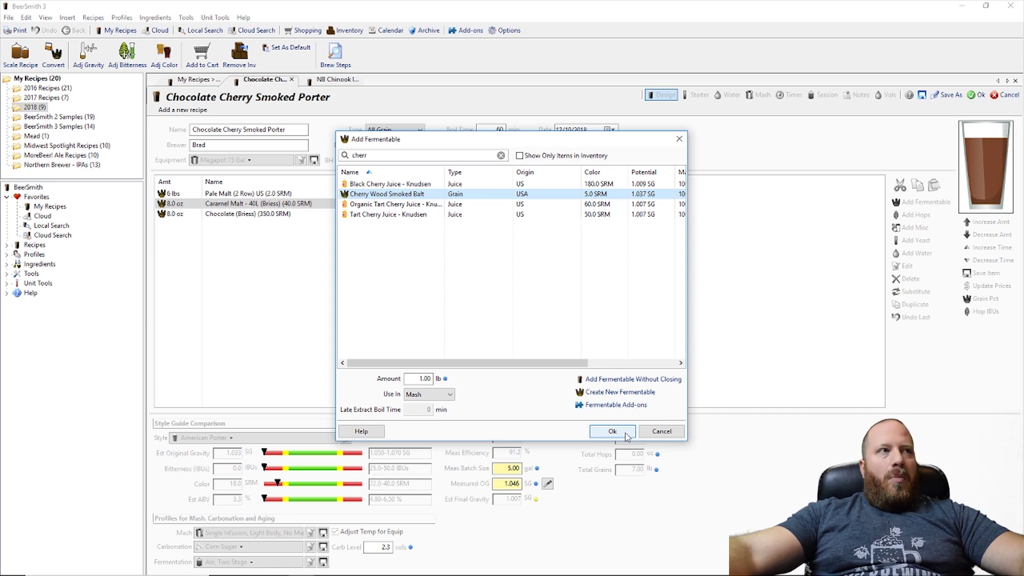
left_click(628, 435)
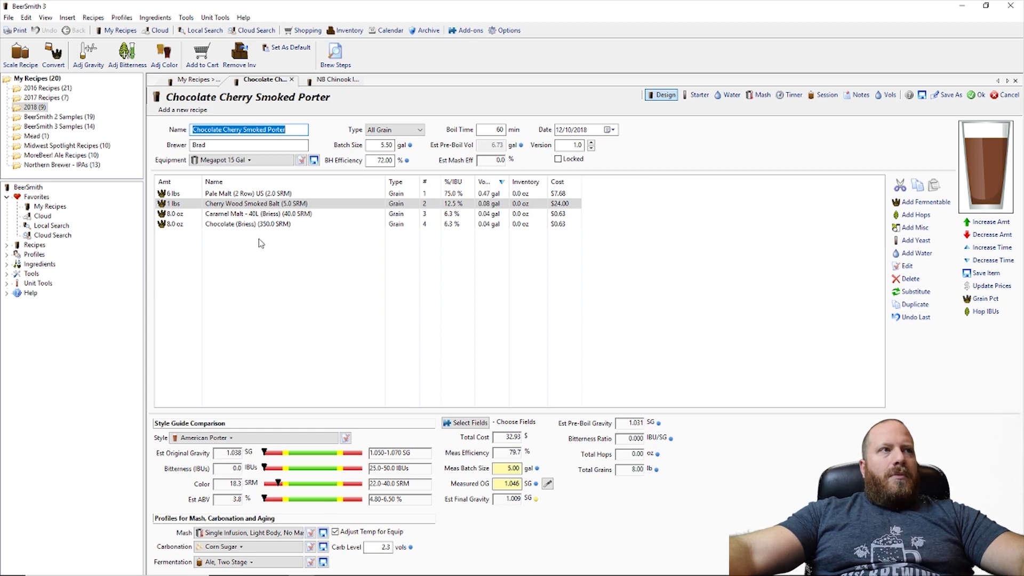
left_click(253, 205)
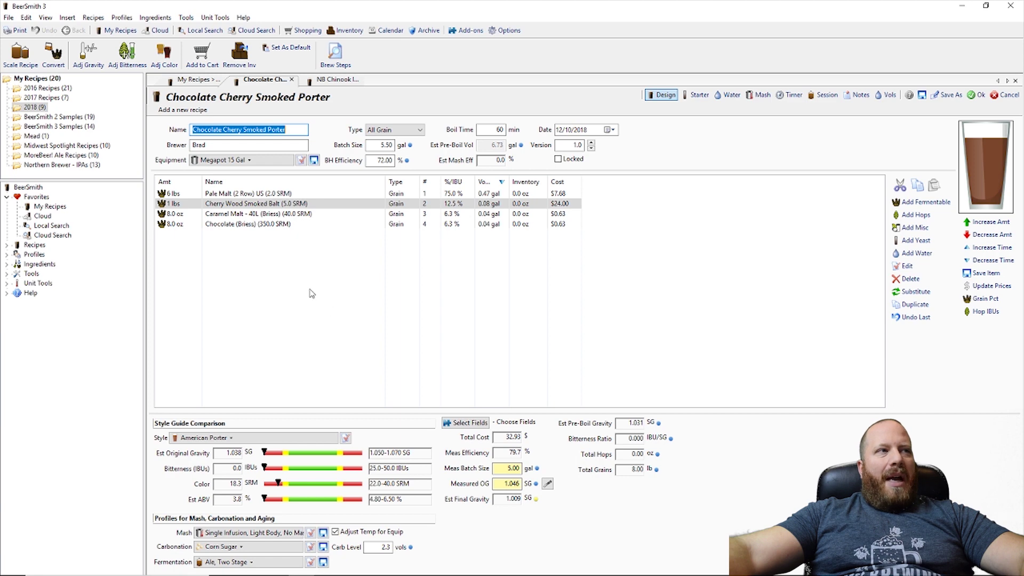
left_click(254, 224)
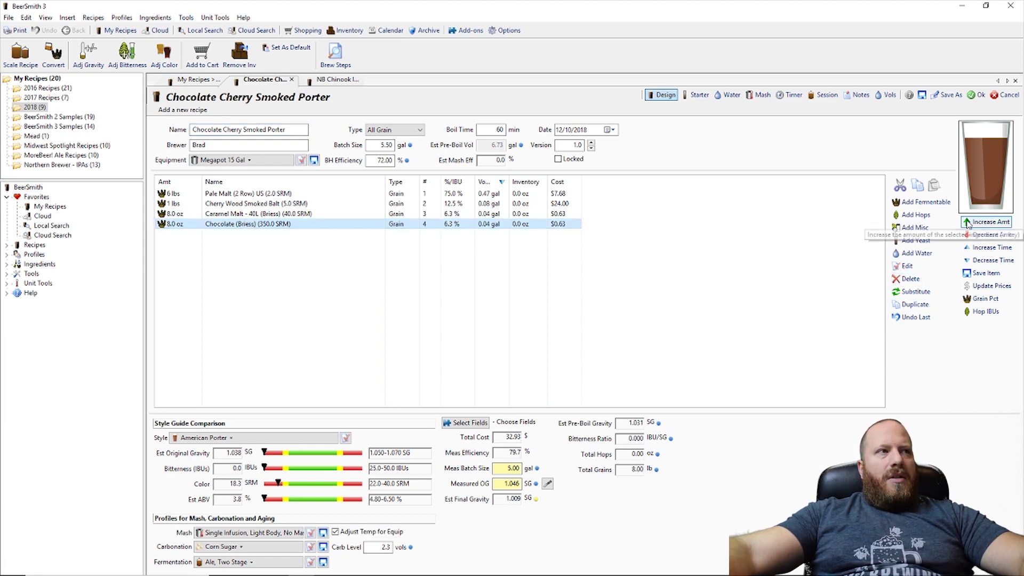
Increase the Chocolate (Briess) malt amount up to 1 lb
left_click(968, 224)
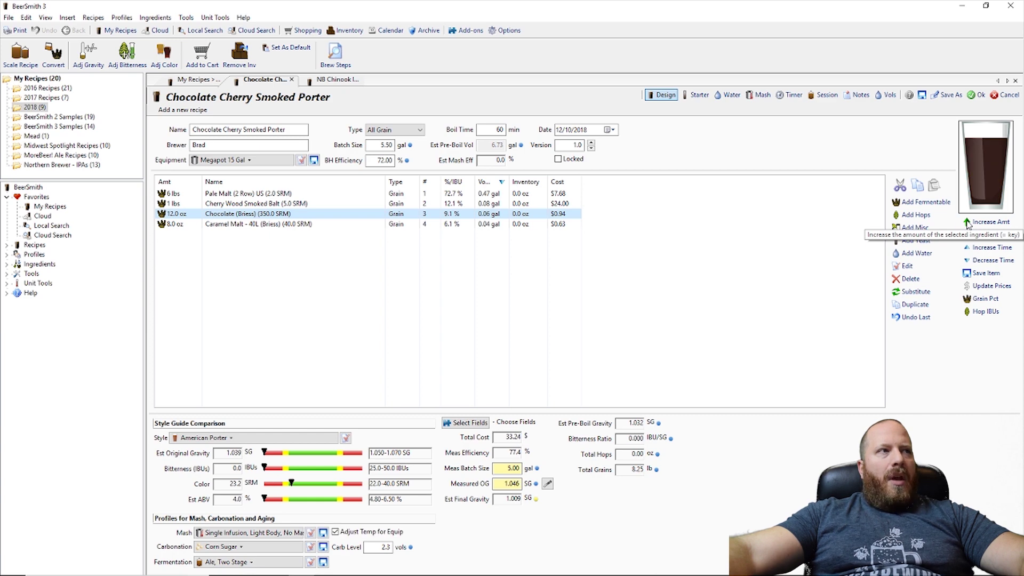
left_click(967, 224)
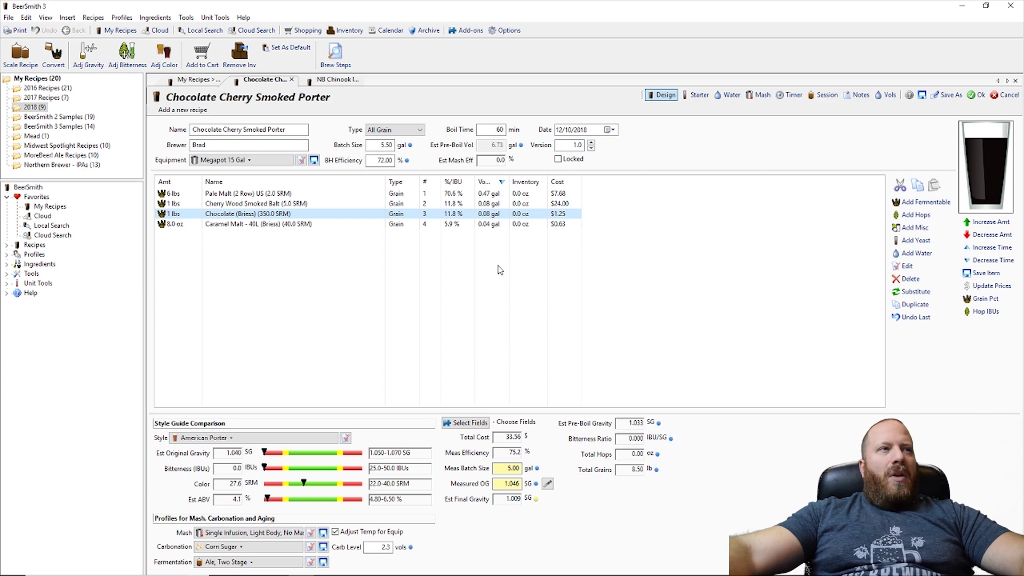
mouse_move(452, 218)
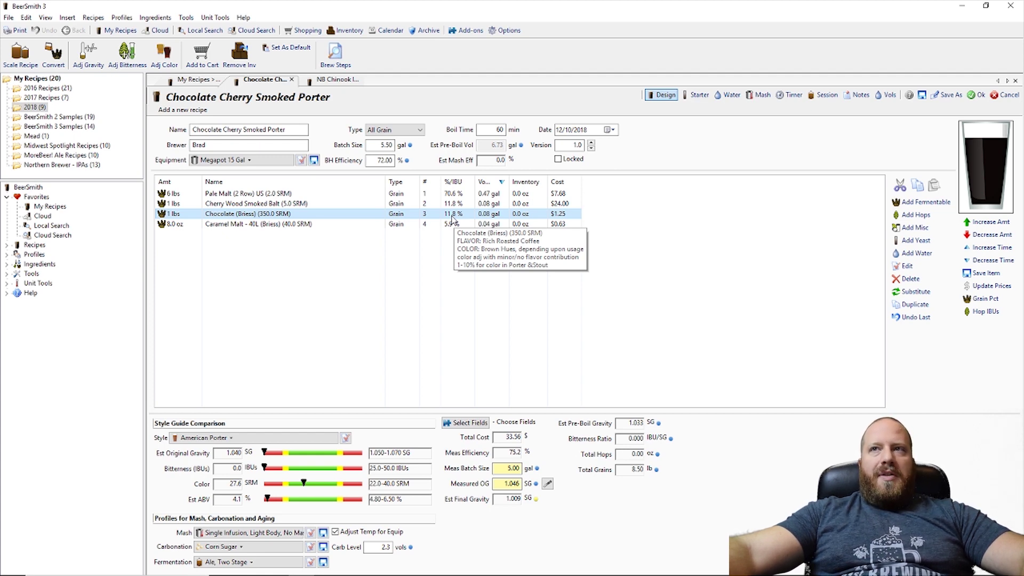
Change the Pale Malt (2 Row) US amount to 11 lbs
double_click(174, 194)
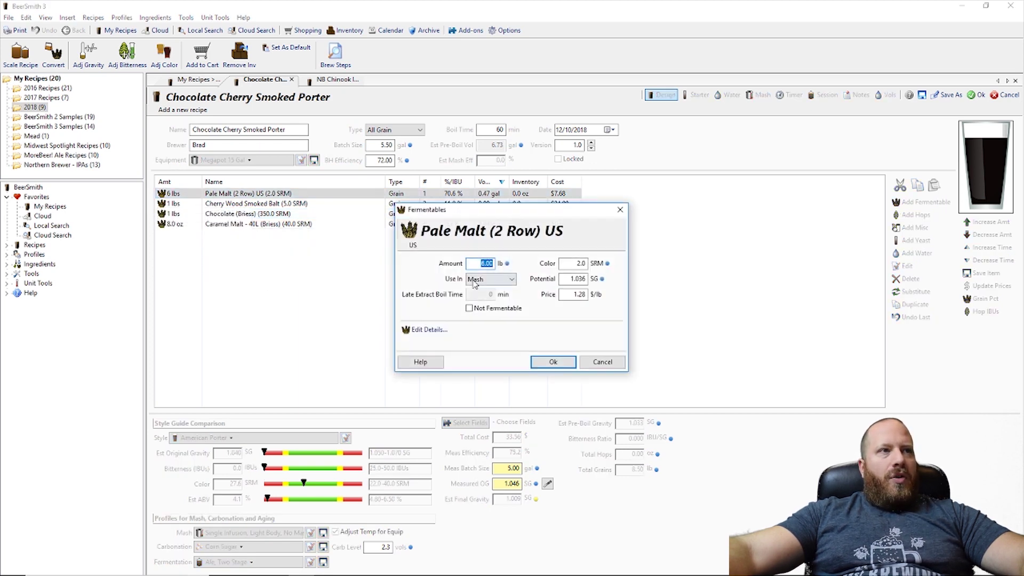
type("11")
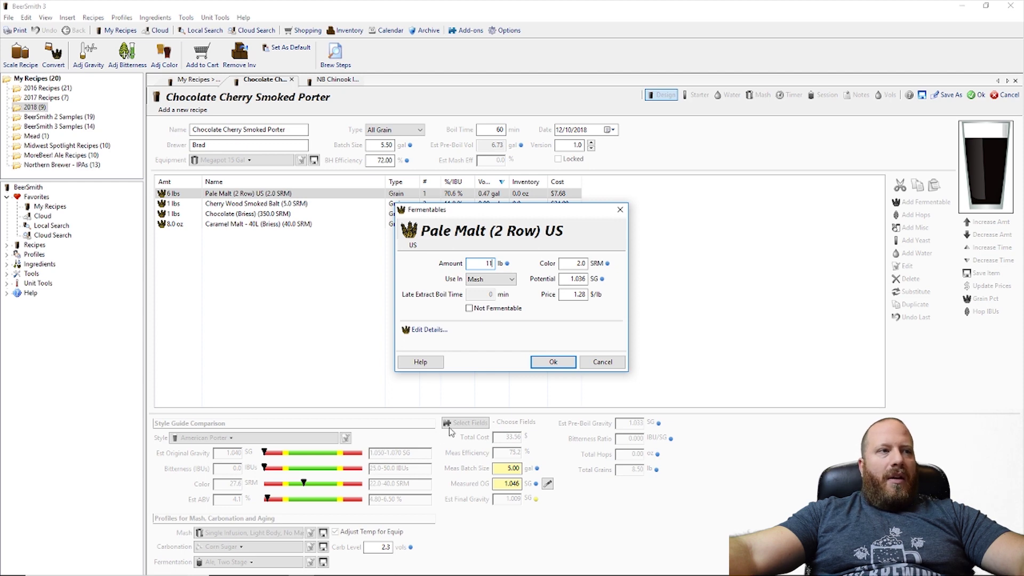
left_click(554, 362)
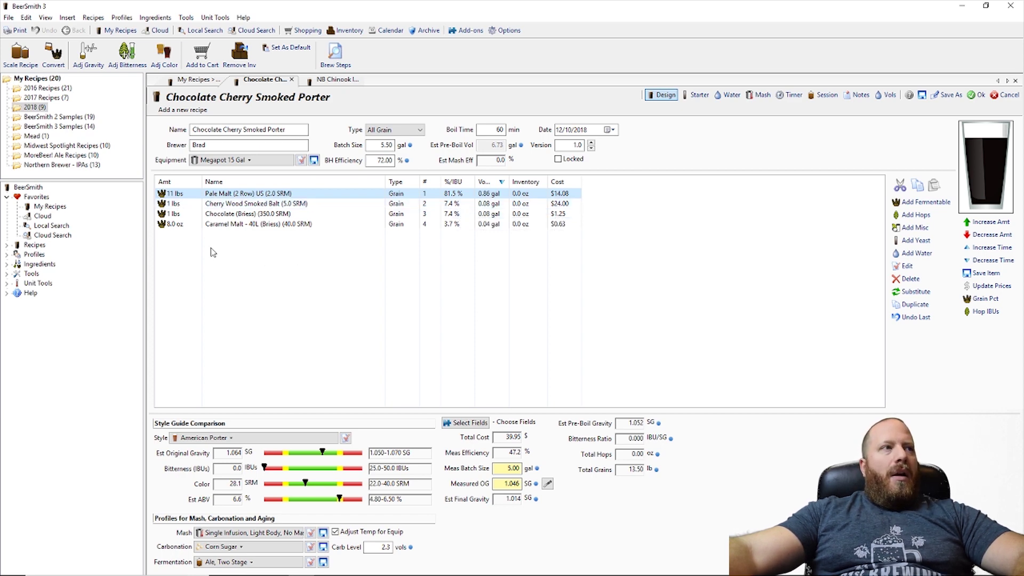
left_click(184, 225)
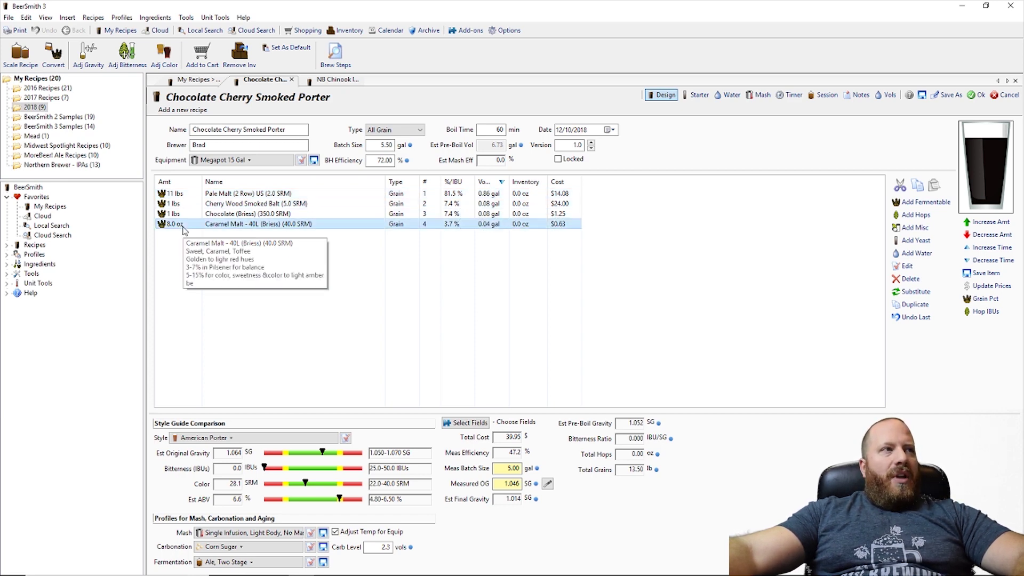
Raise the Caramel Malt - 40L (Briess) from 8.0 oz to 12.0 oz
left_click(972, 224)
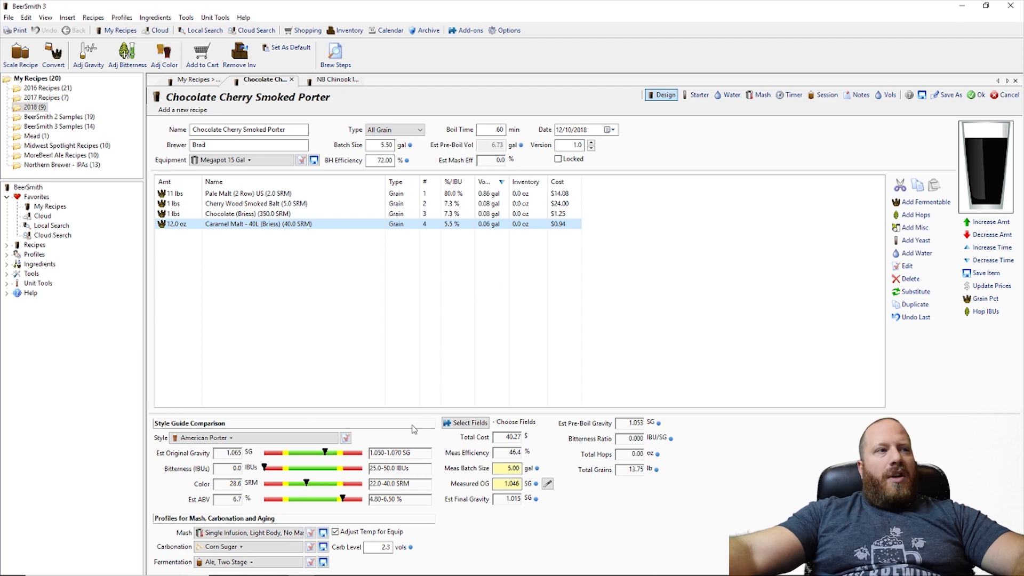
mouse_move(339, 452)
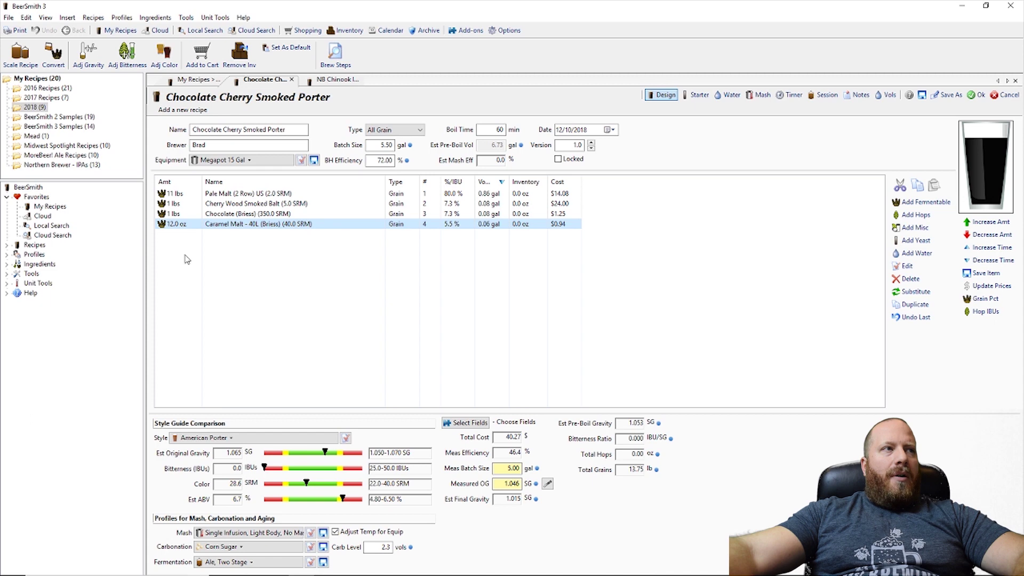
mouse_move(297, 214)
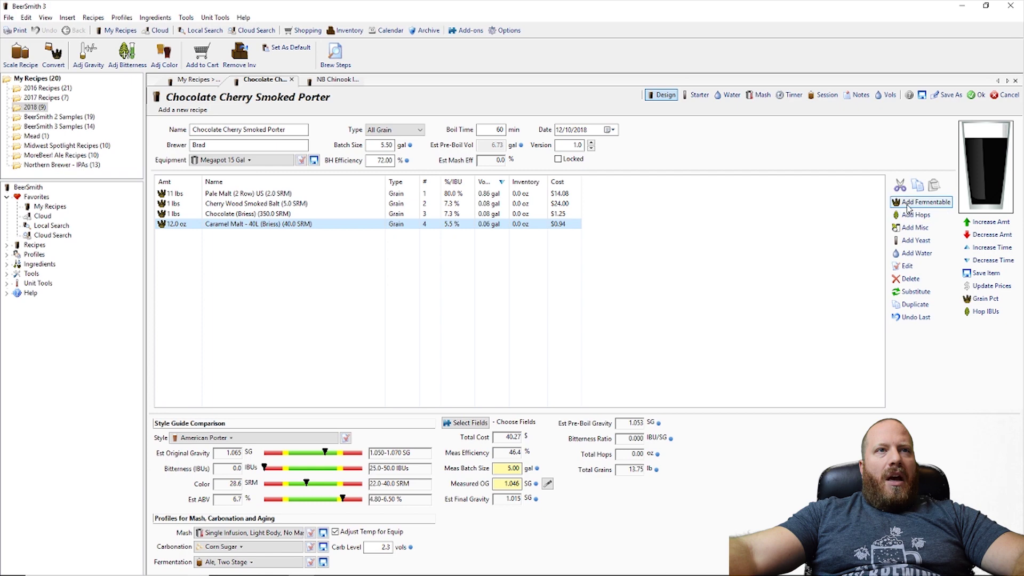
left_click(926, 202)
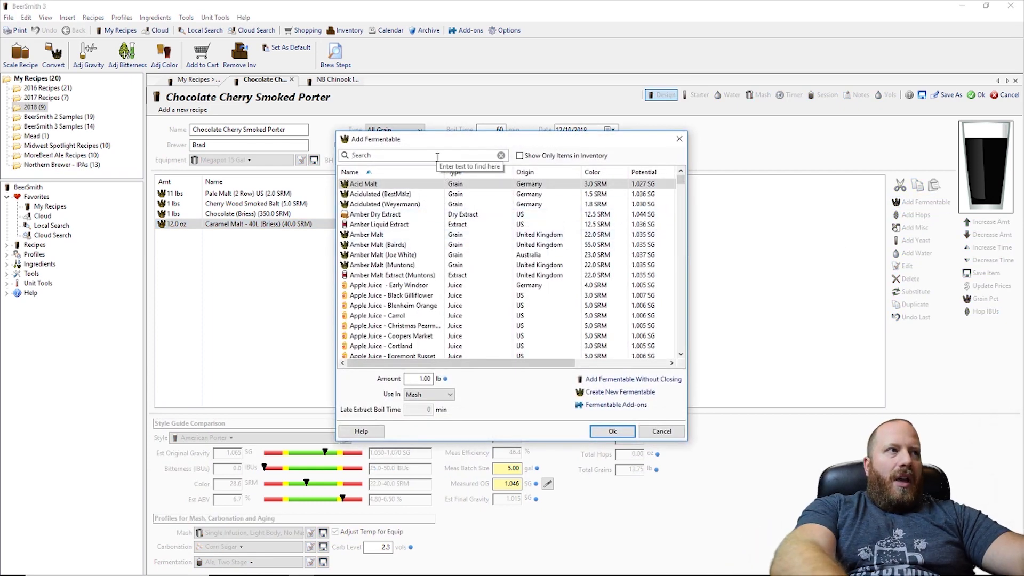
type("choco")
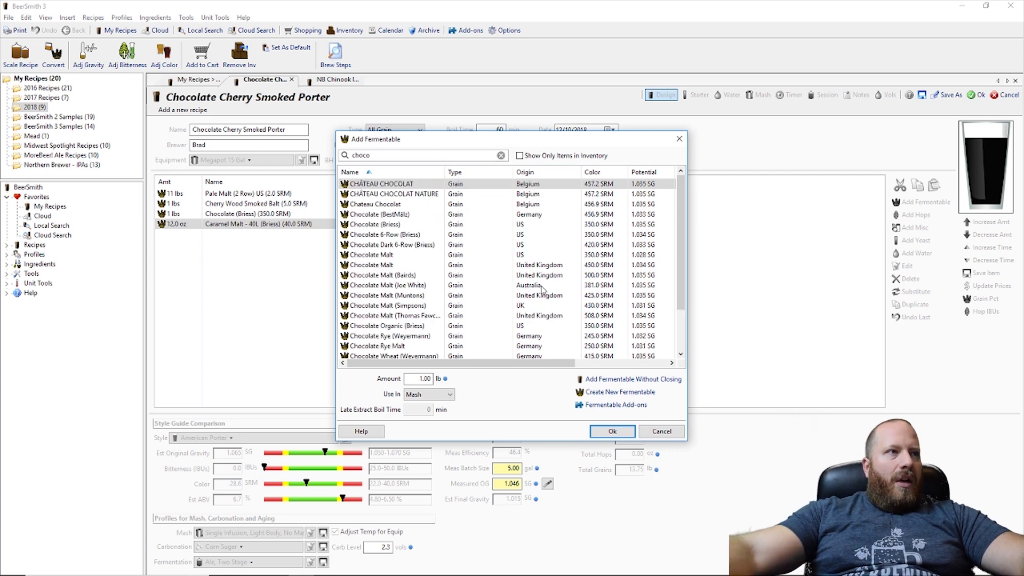
scroll(553, 320, "down", 2)
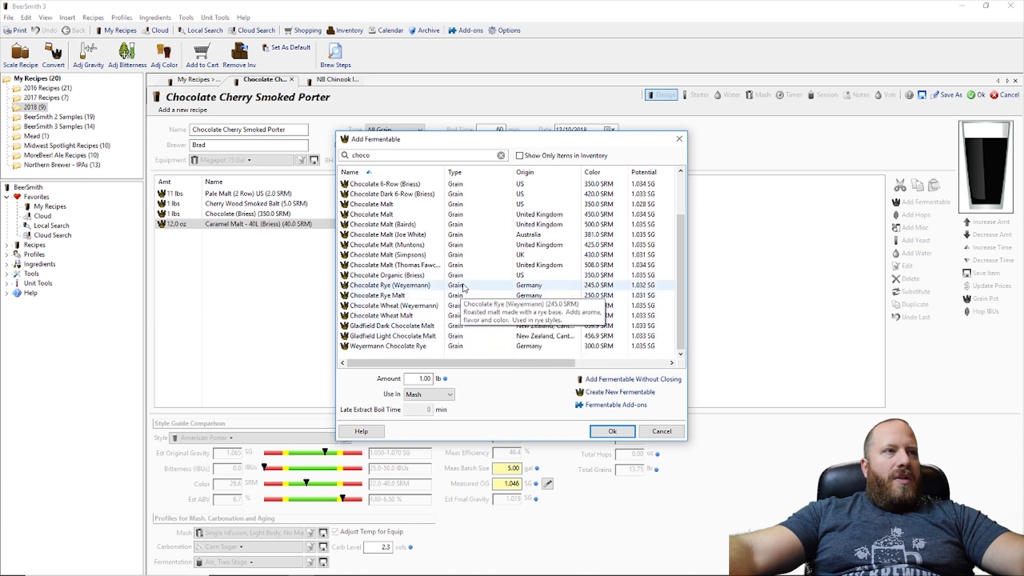
scroll(566, 323, "up", 2)
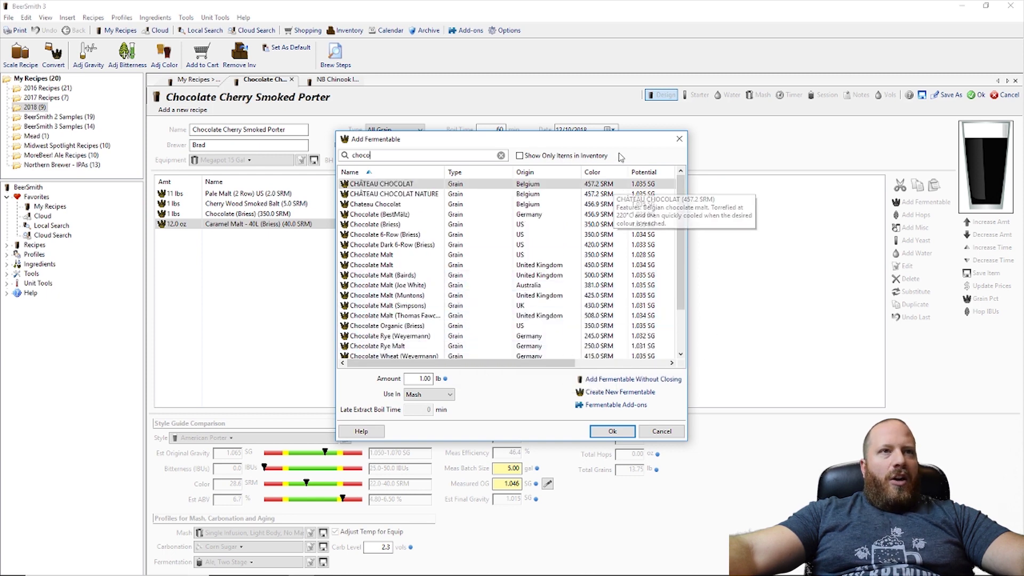
left_click(680, 139)
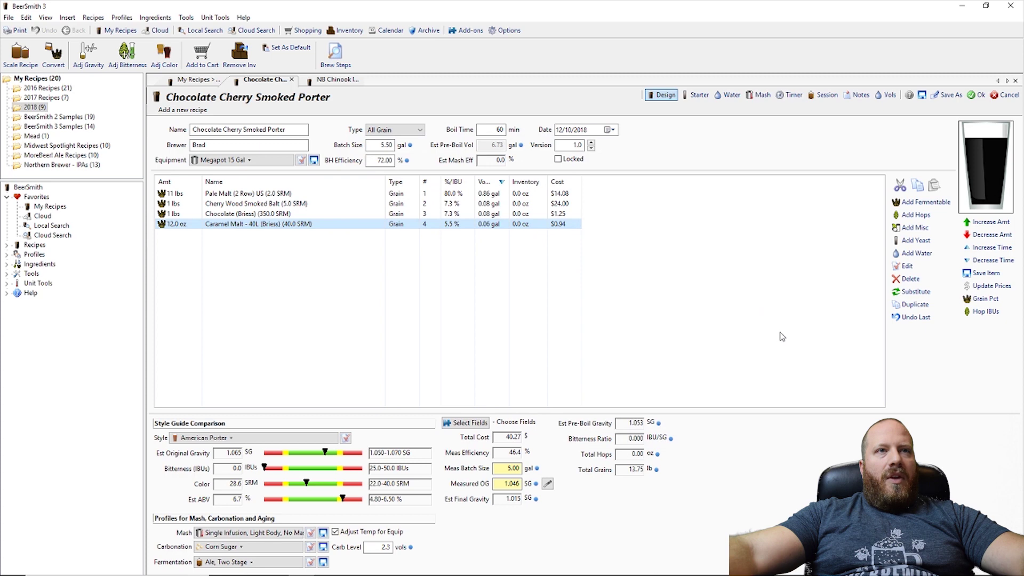
left_click(913, 228)
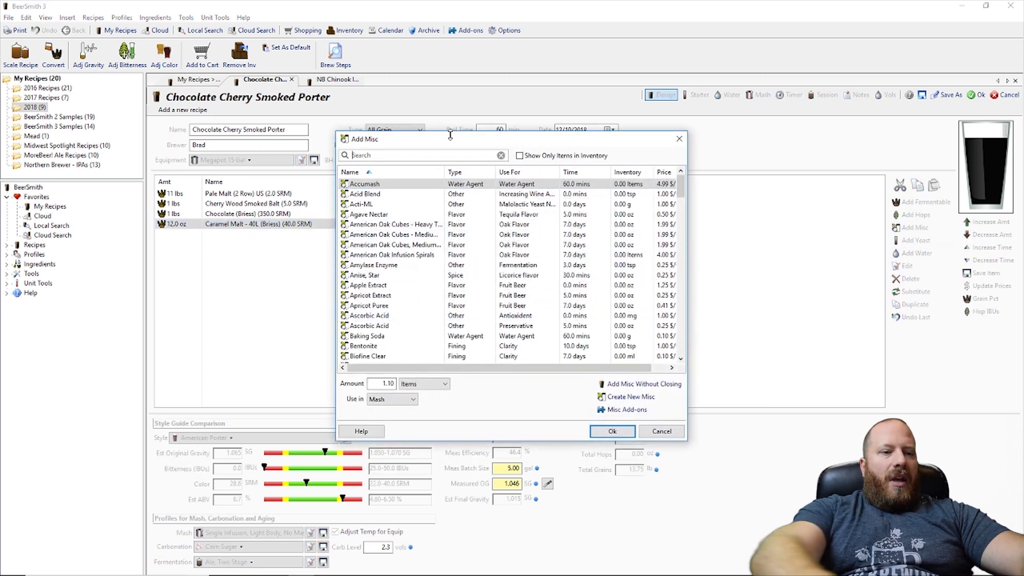
Add 8 oz of Chocolate as a misc ingredient used in the boil
type("choc")
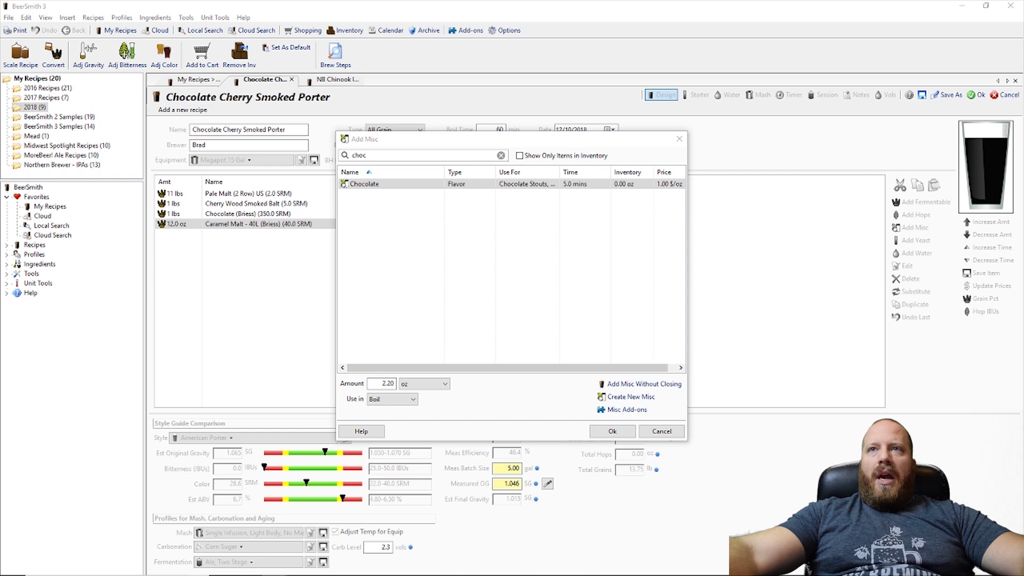
left_click(389, 383)
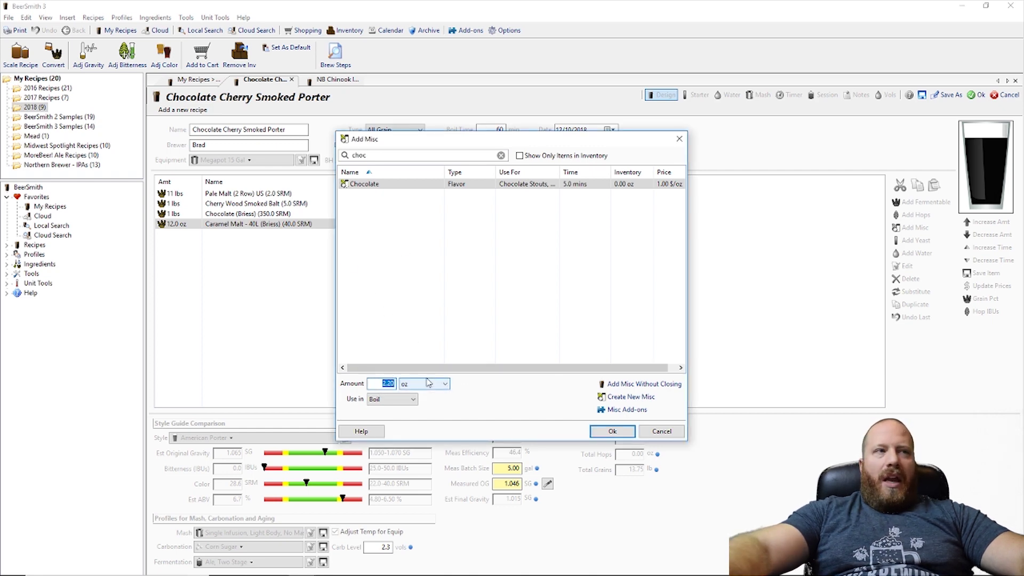
type("8")
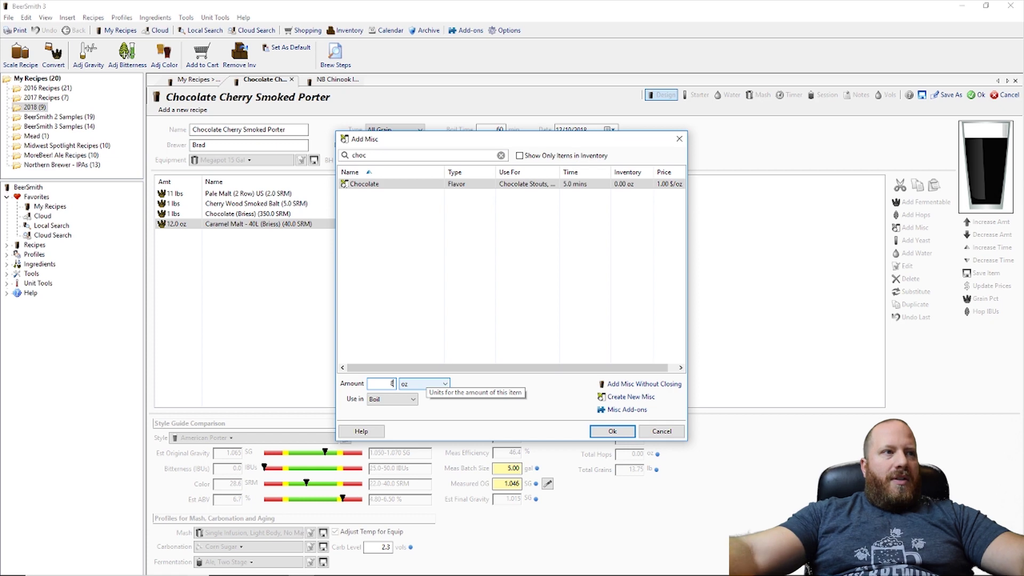
left_click(413, 399)
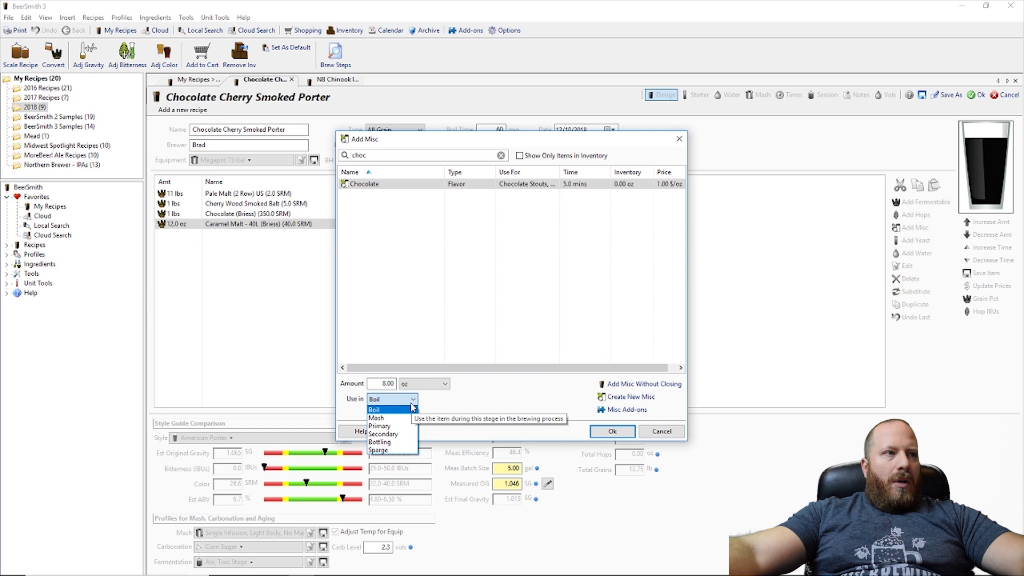
left_click(413, 408)
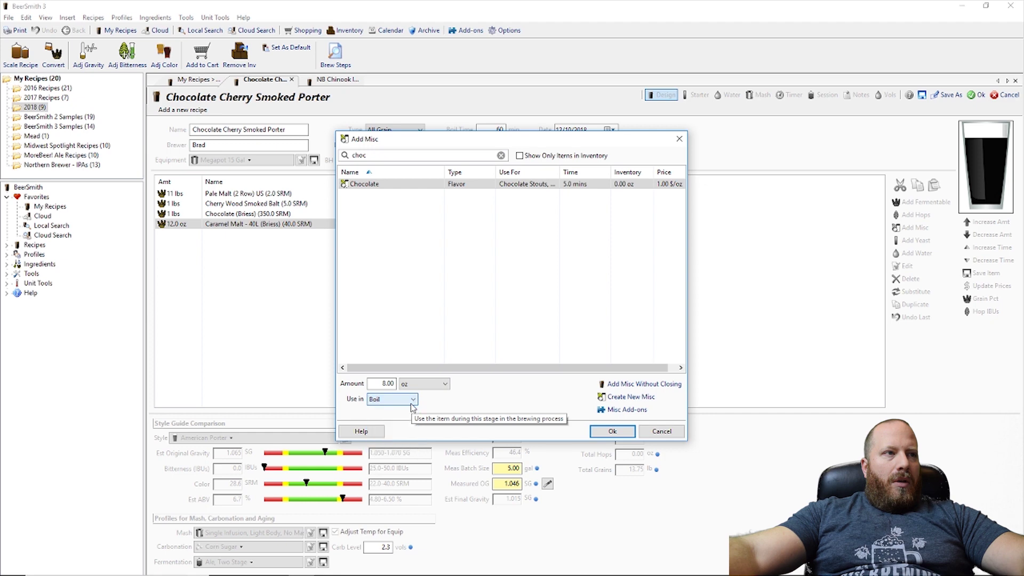
left_click(611, 432)
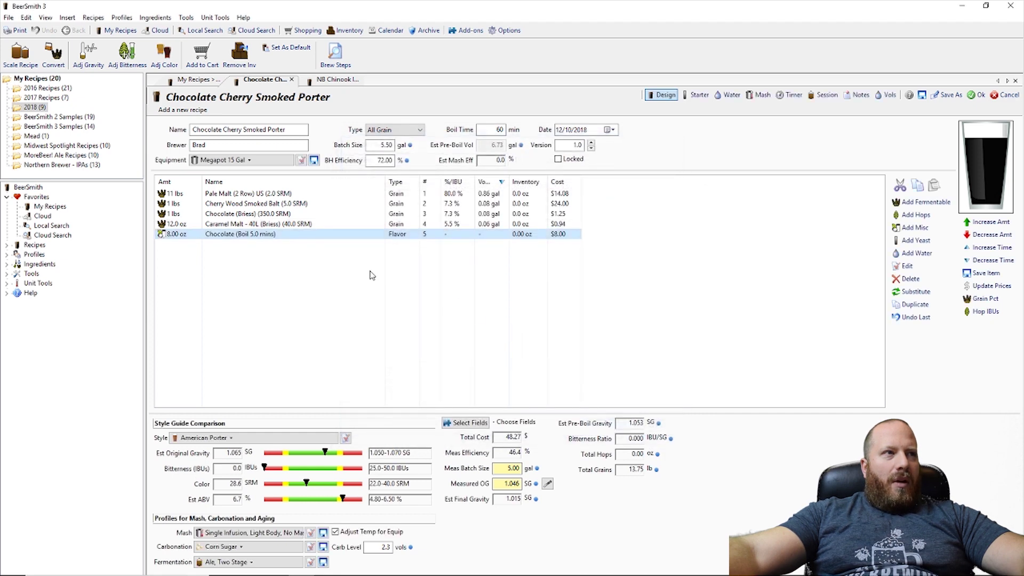
Set the Chocolate addition's boil time to 1 minute
double_click(261, 238)
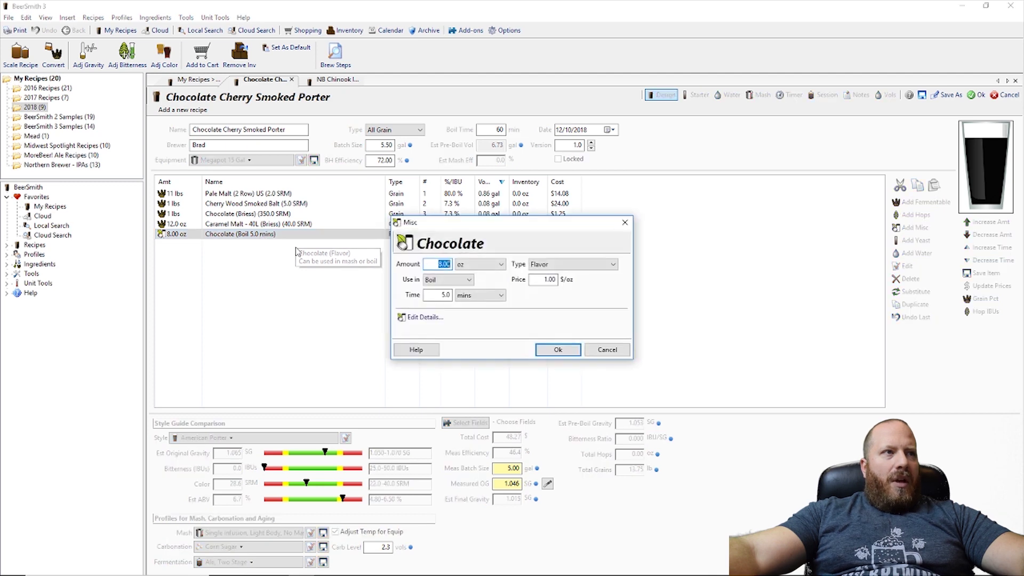
left_click(440, 295)
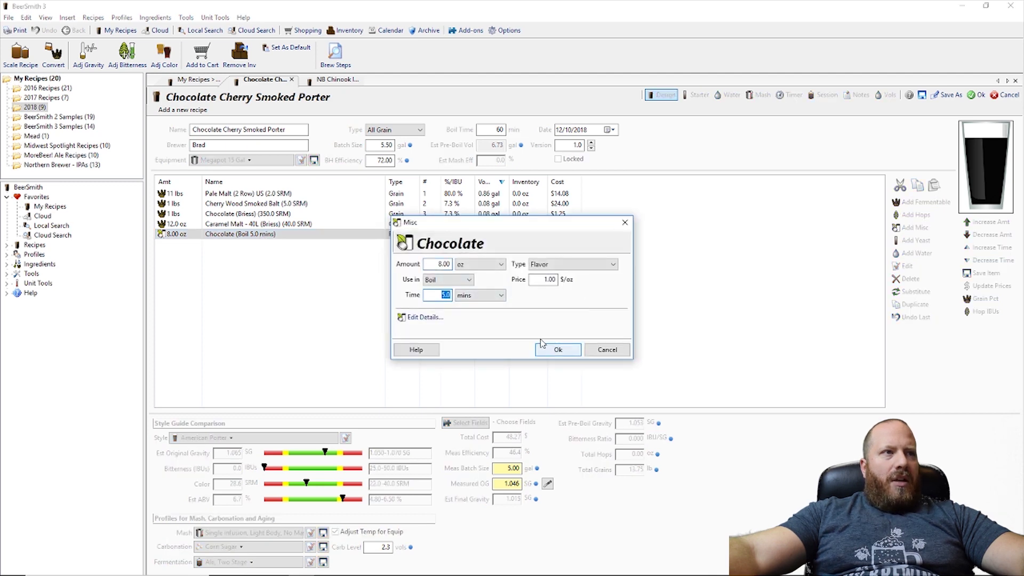
type("1")
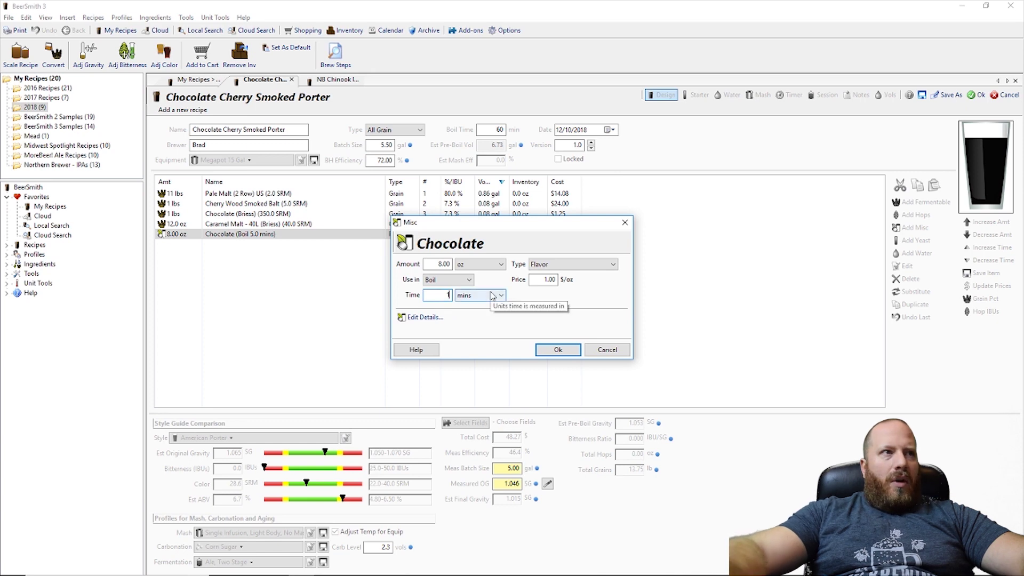
left_click(576, 350)
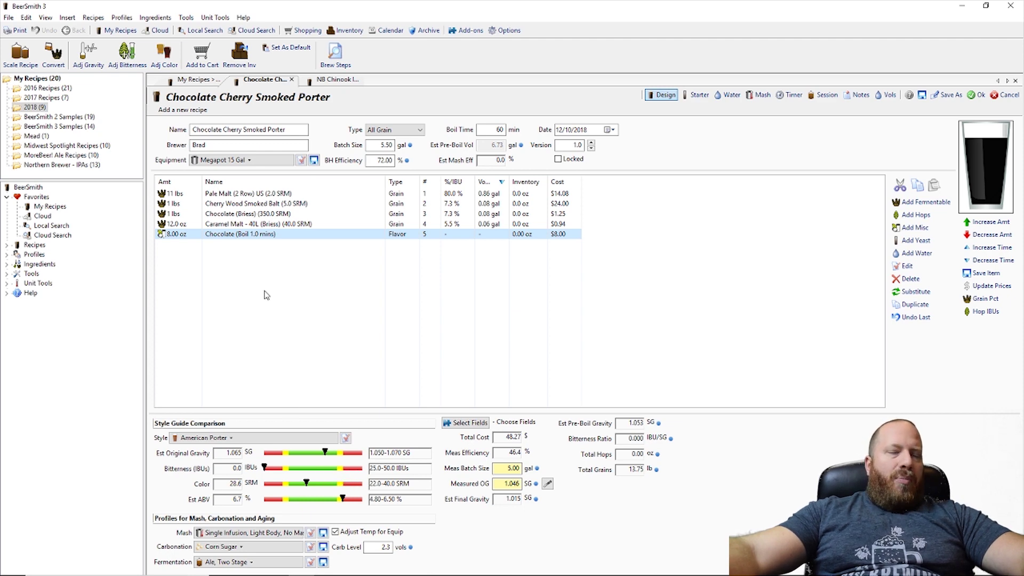
Add 2 oz of Fuggle hops as a 60-minute boil addition
mouse_move(334, 217)
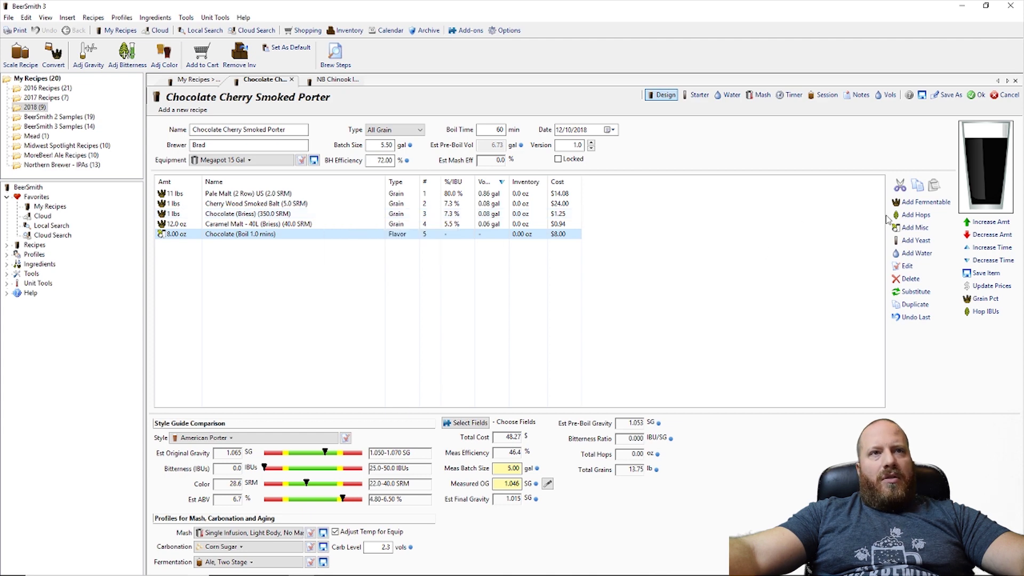
left_click(913, 215)
type("f")
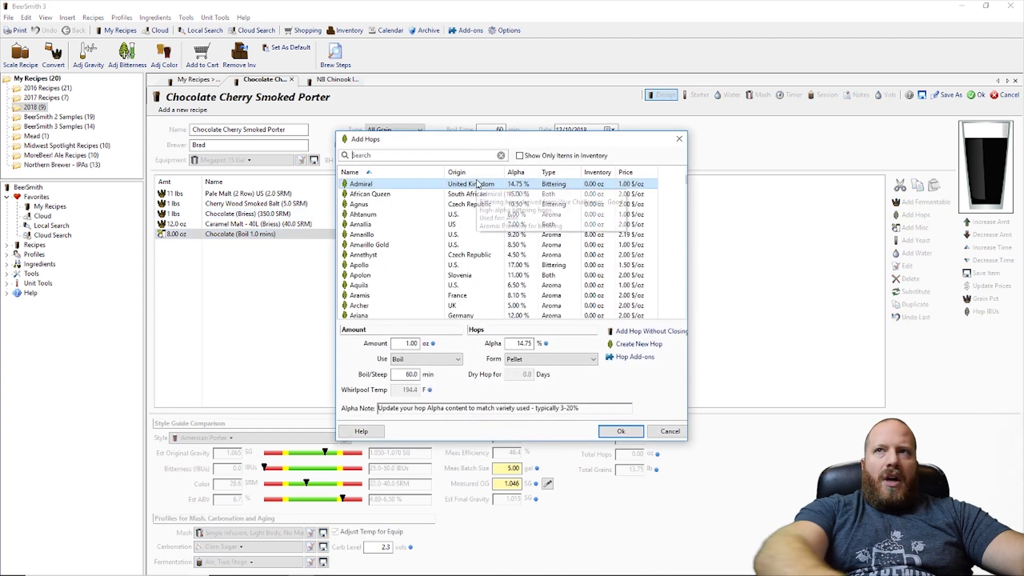
type("ugg")
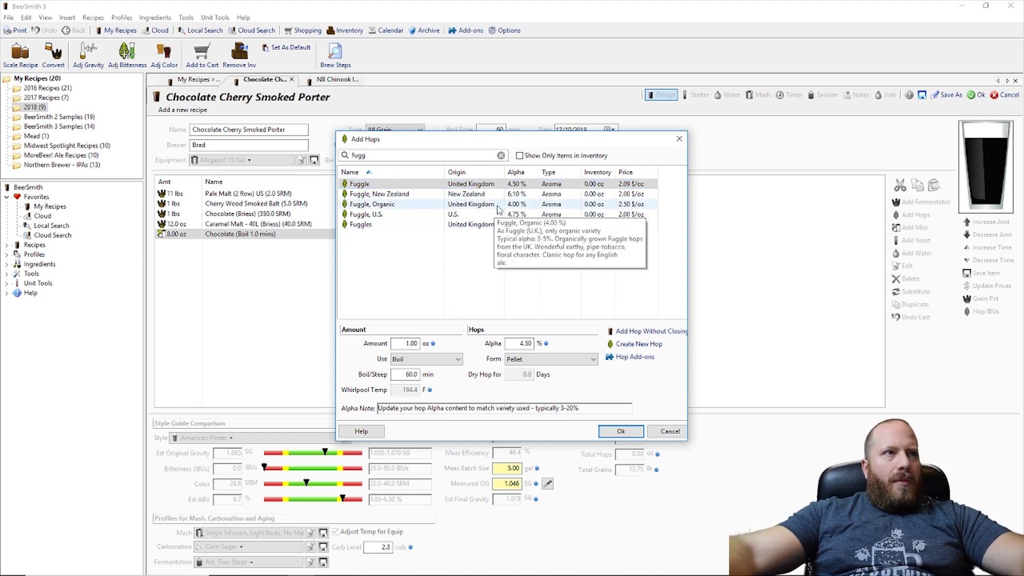
double_click(407, 343)
type("2")
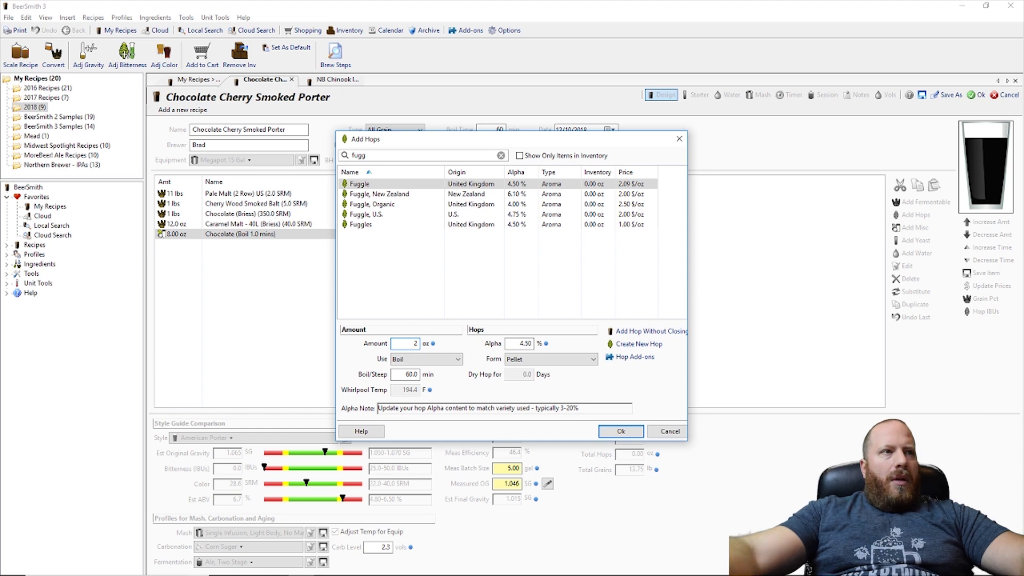
left_click(635, 434)
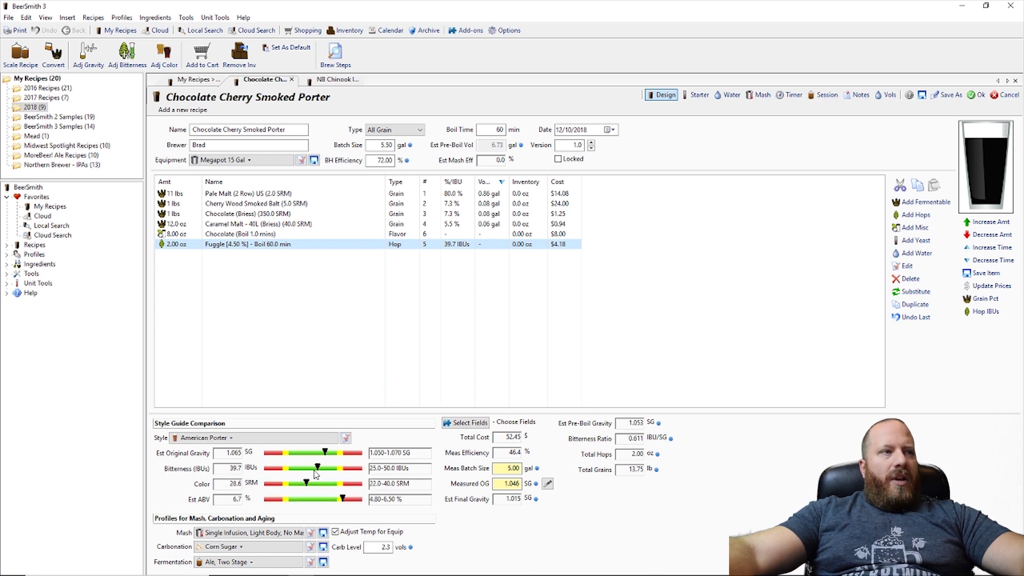
Add 0.5 oz of East Kent Goldings hops as a 60-minute boil addition
mouse_move(323, 470)
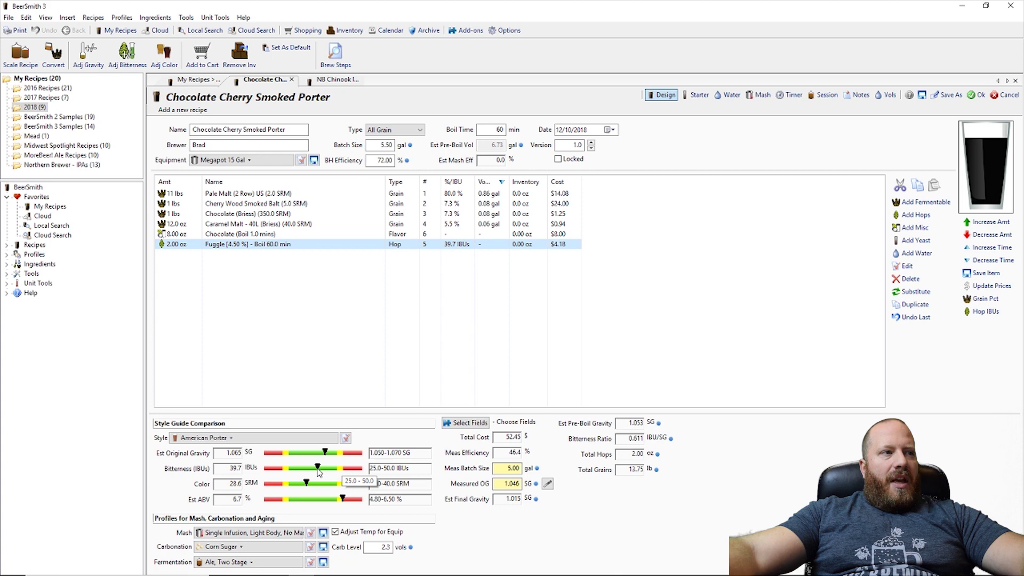
left_click(915, 214)
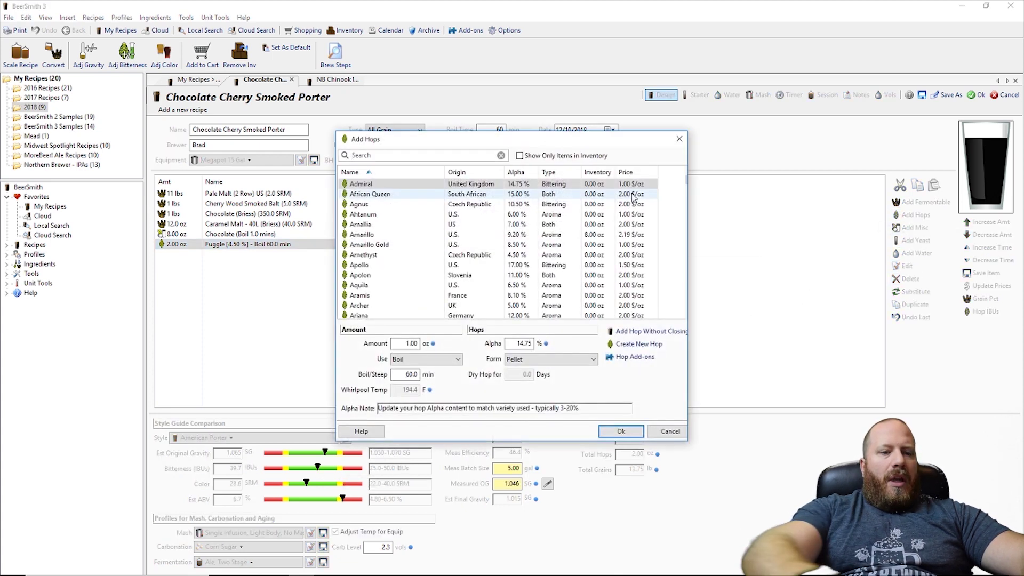
type("kent")
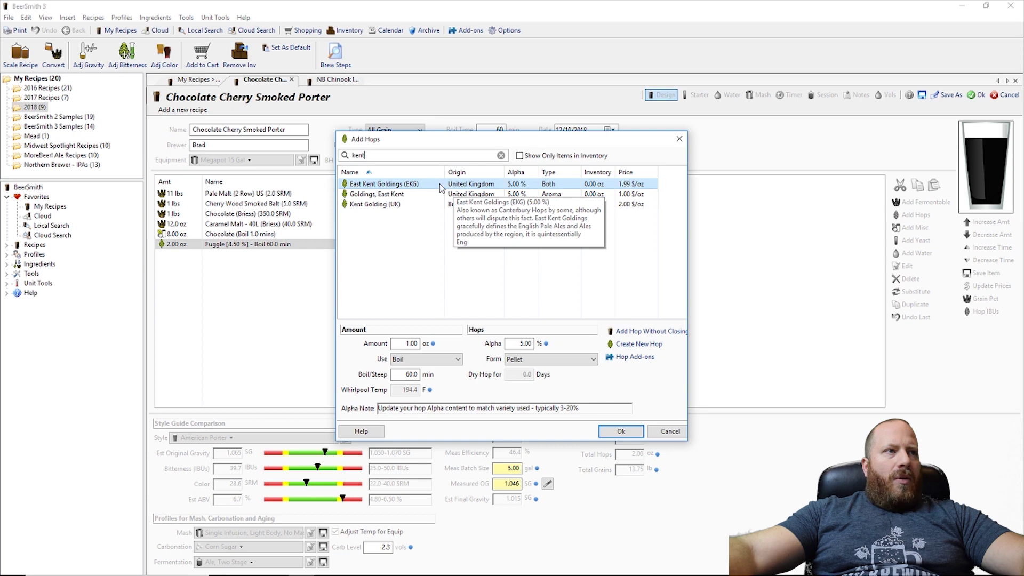
double_click(406, 343)
key("BackSpace")
type(".")
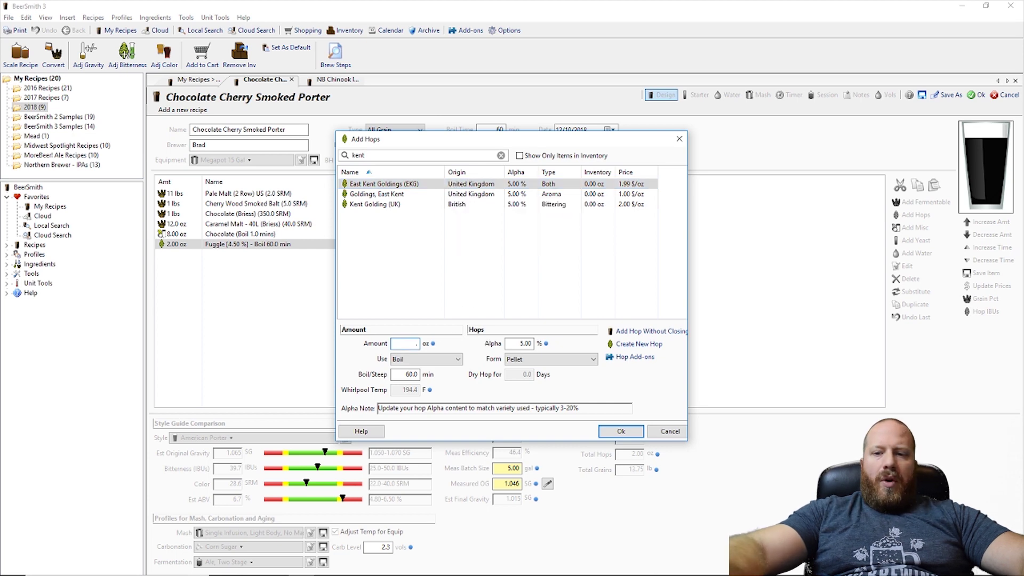
type("5")
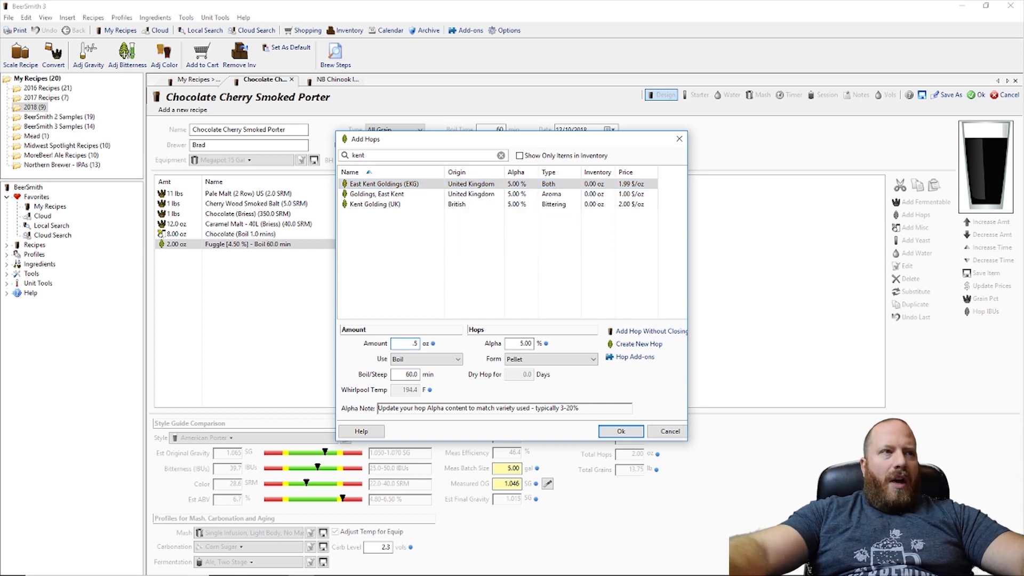
left_click(621, 431)
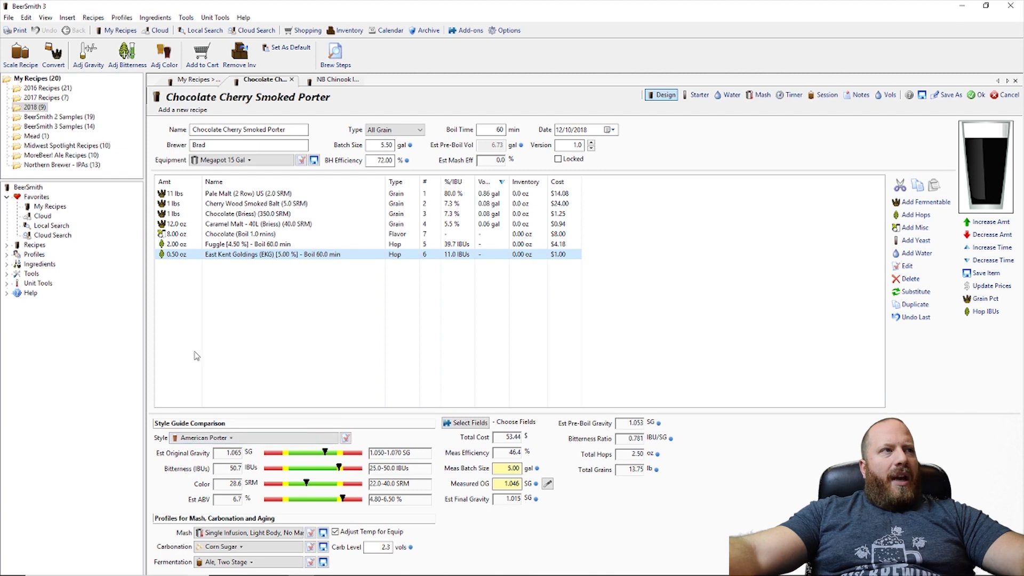
left_click(257, 244)
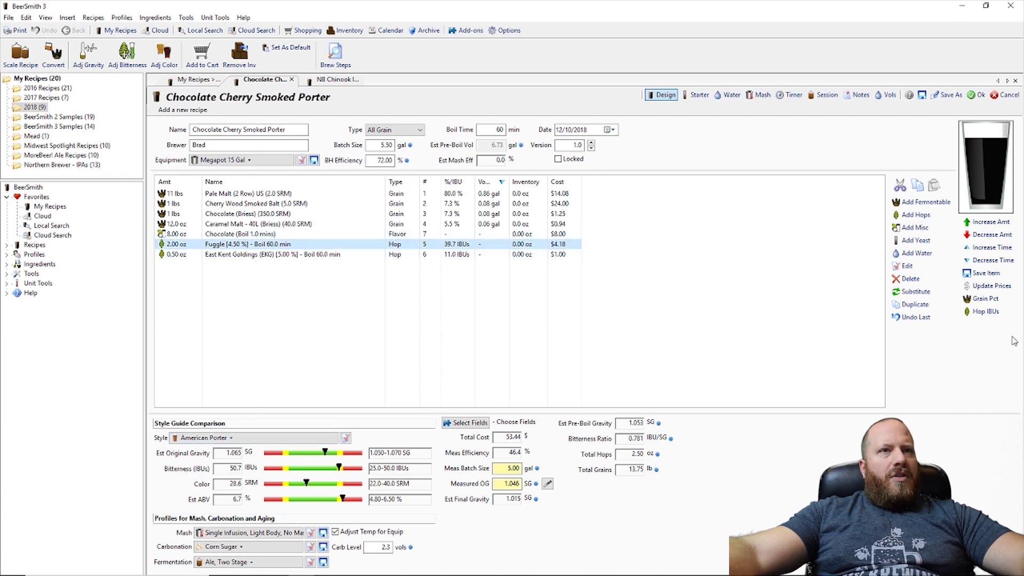
Reduce the Fuggle hop addition from 1.75 to 1.50 oz, bringing bitterness to 40.8 IBUs
left_click(985, 238)
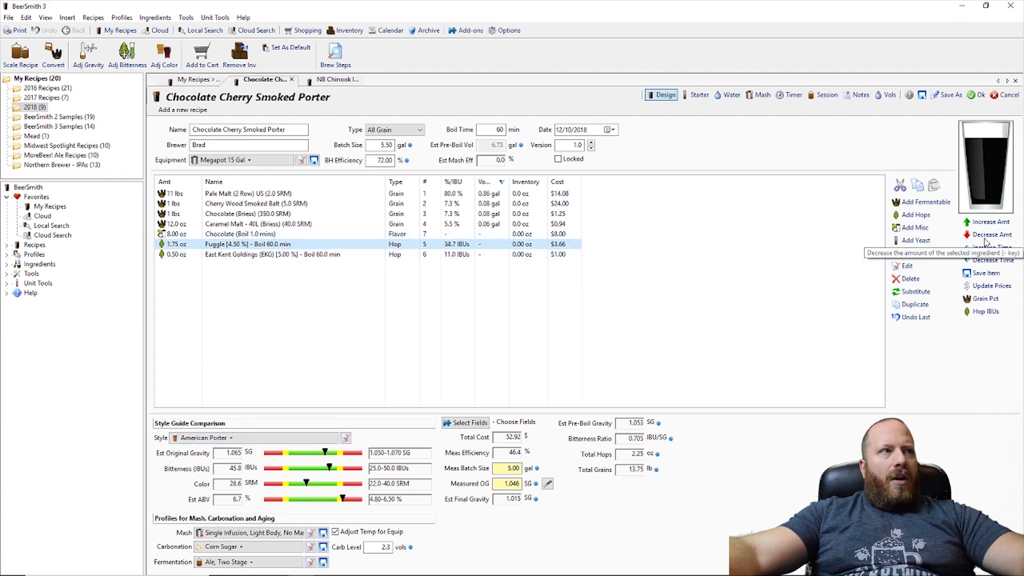
left_click(984, 238)
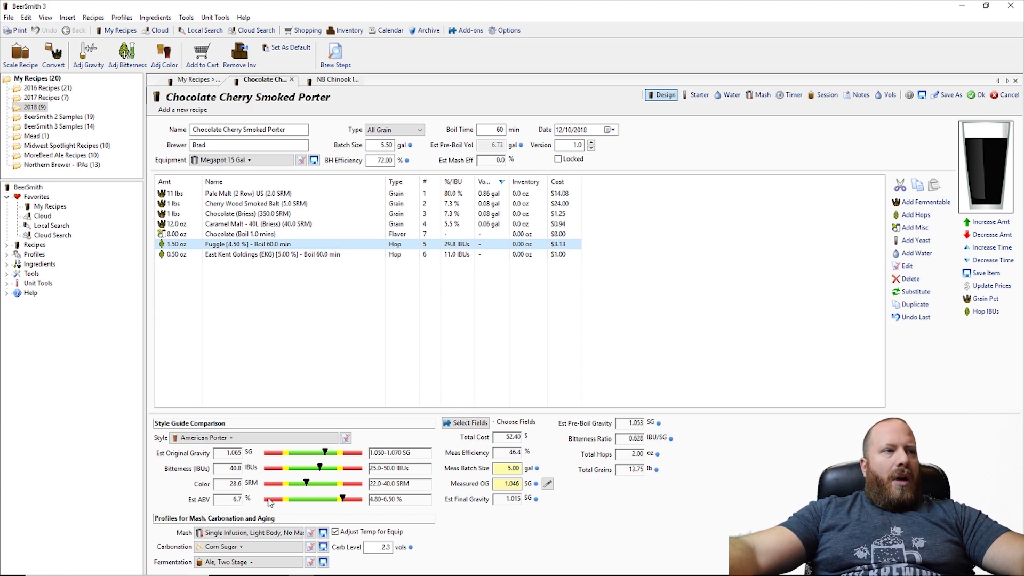
mouse_move(343, 500)
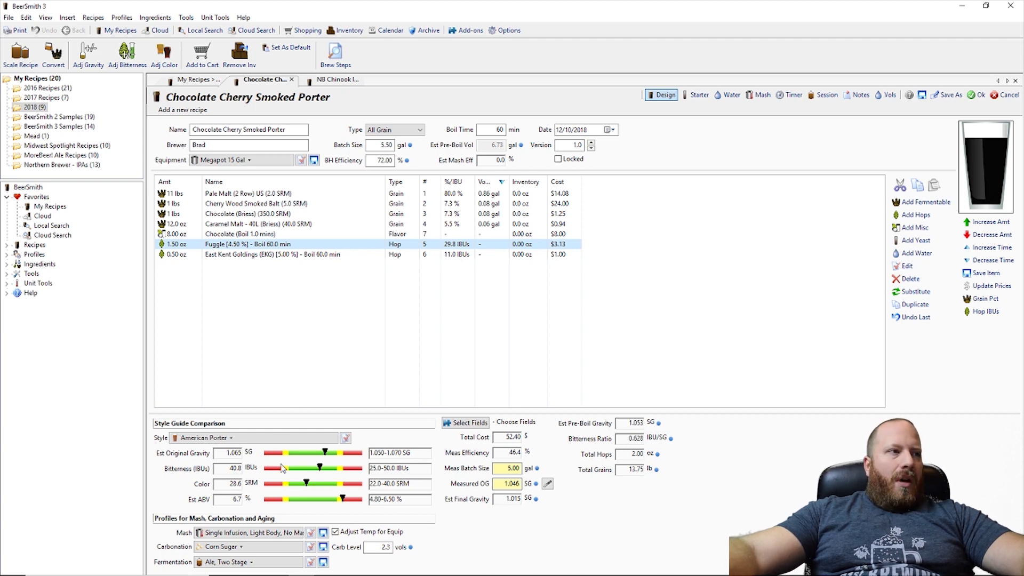
left_click(771, 98)
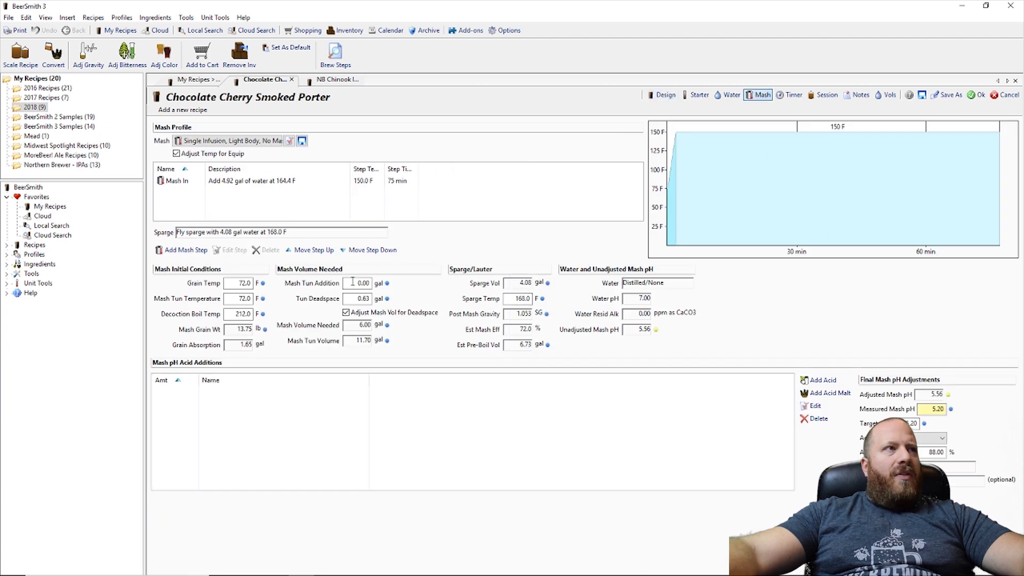
Apply the 01 Batch Sparge Medium Body (155F) profile: a single 155 F, 60-minute mash-in
left_click(238, 142)
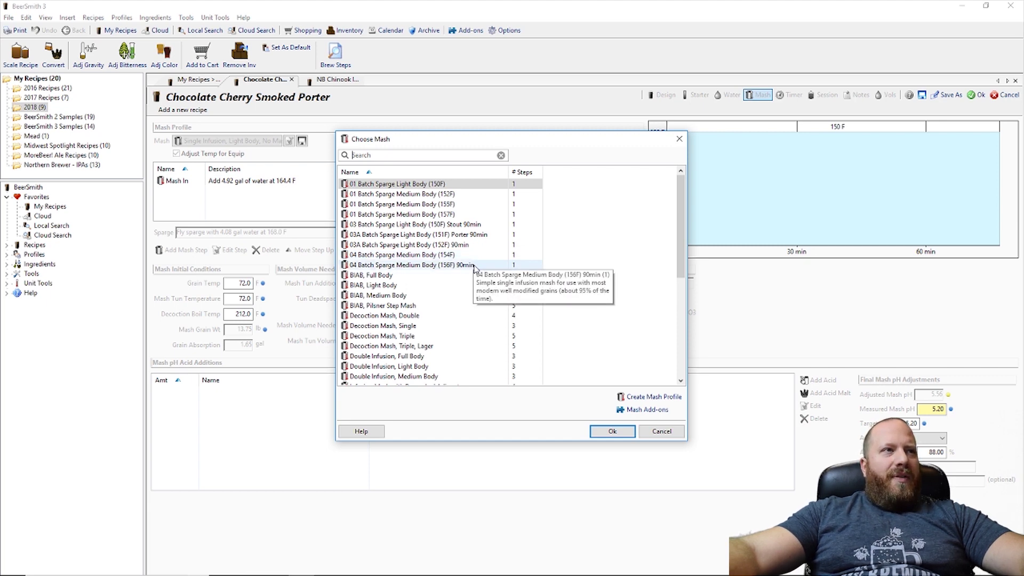
left_click(465, 204)
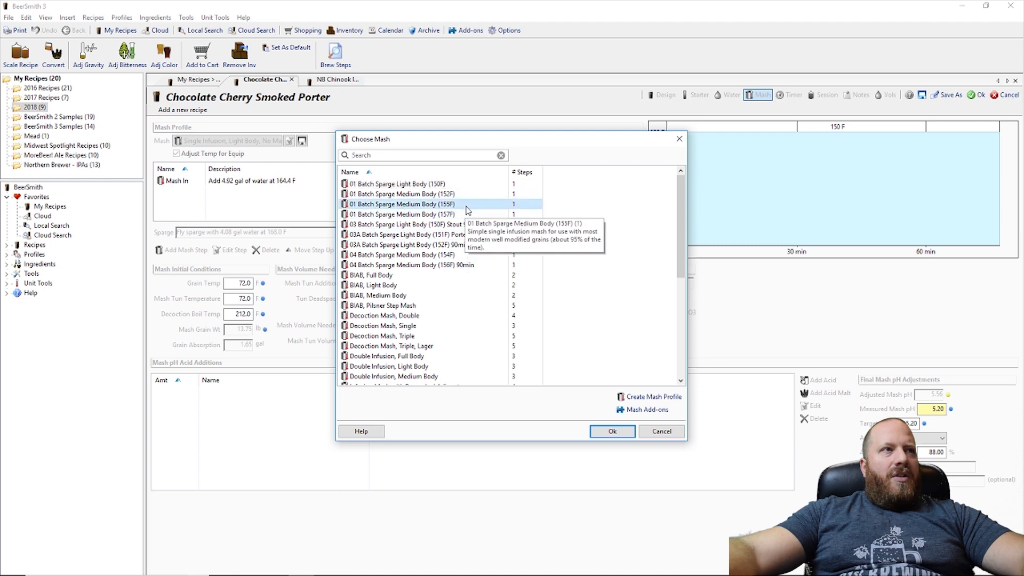
left_click(620, 431)
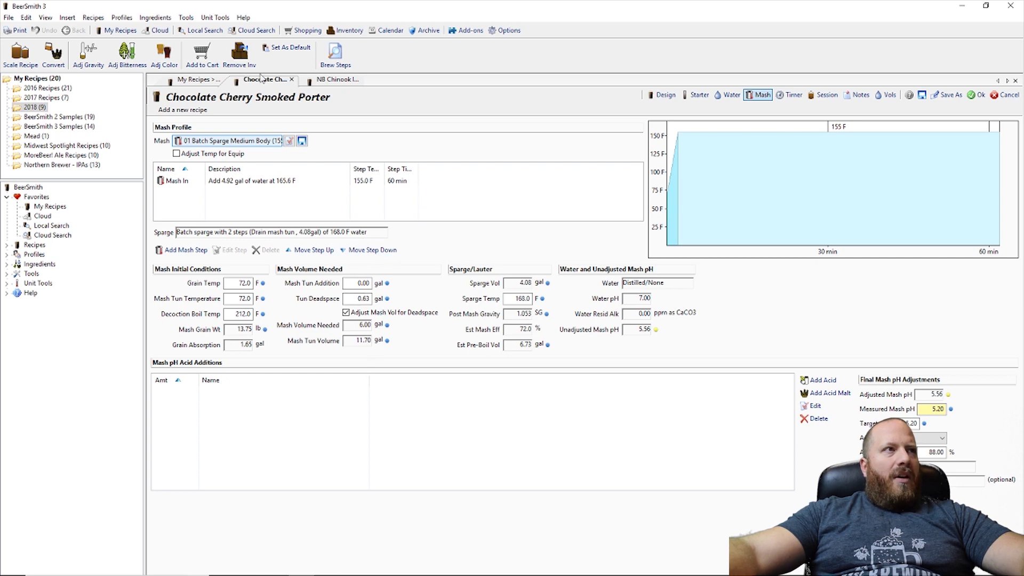
Return to the Design overview and bring up the carbonation profiles, currently Corn Sugar
left_click(662, 95)
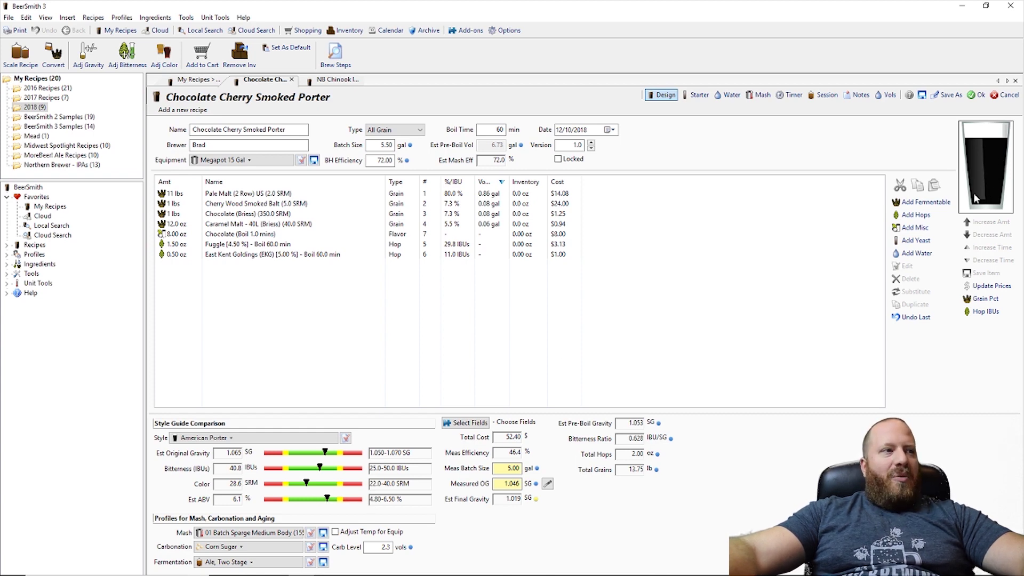
left_click(238, 549)
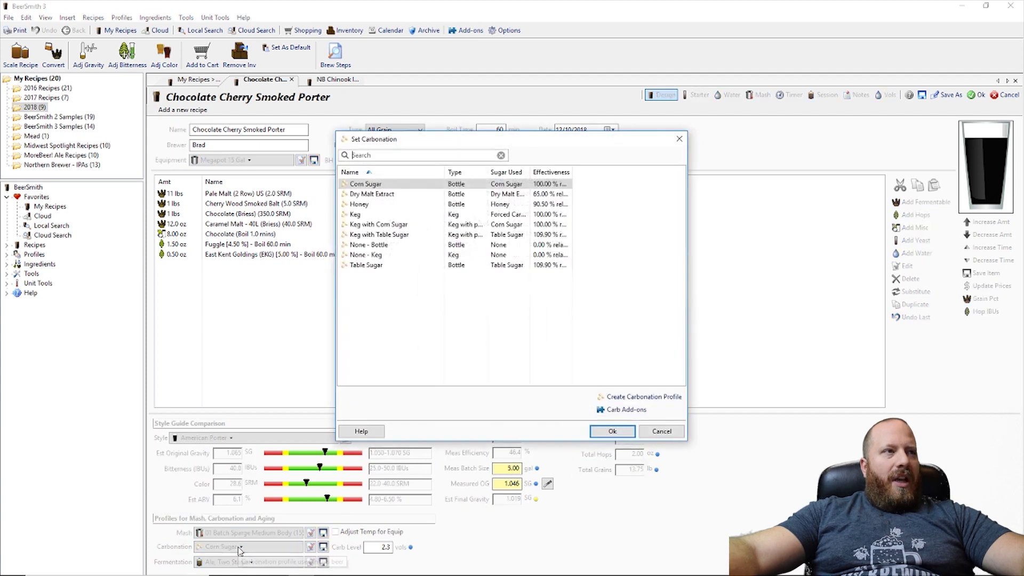
Set carbonation to Keg at 2.3 vols and fermentation to Ale, Single Stage
left_click(368, 216)
left_click(613, 431)
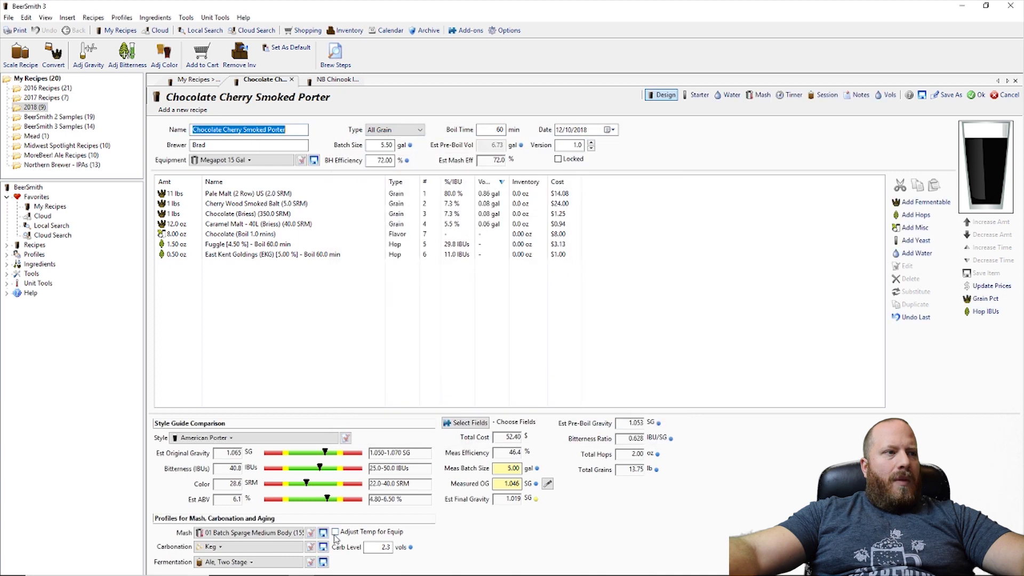
left_click(238, 562)
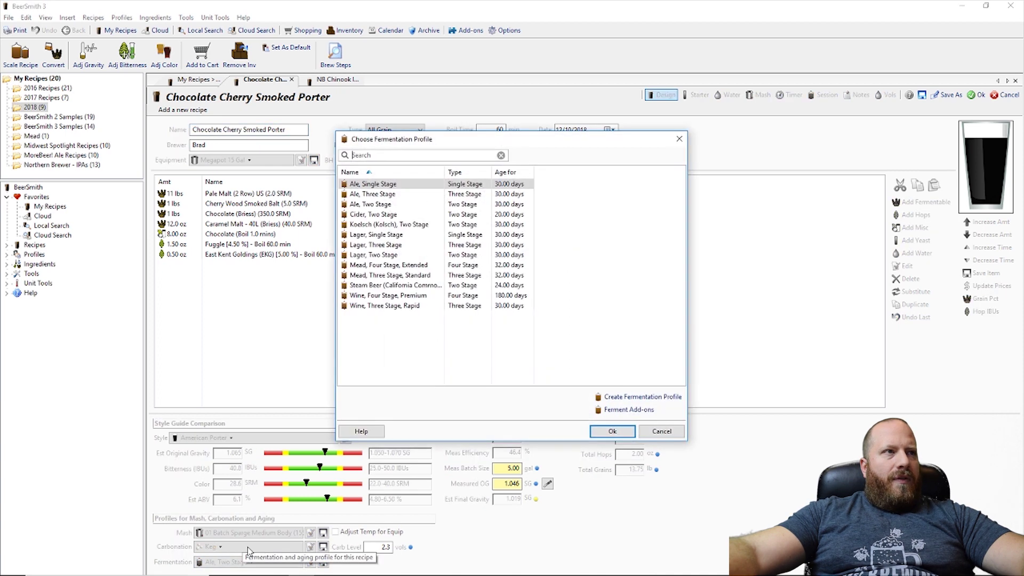
left_click(625, 432)
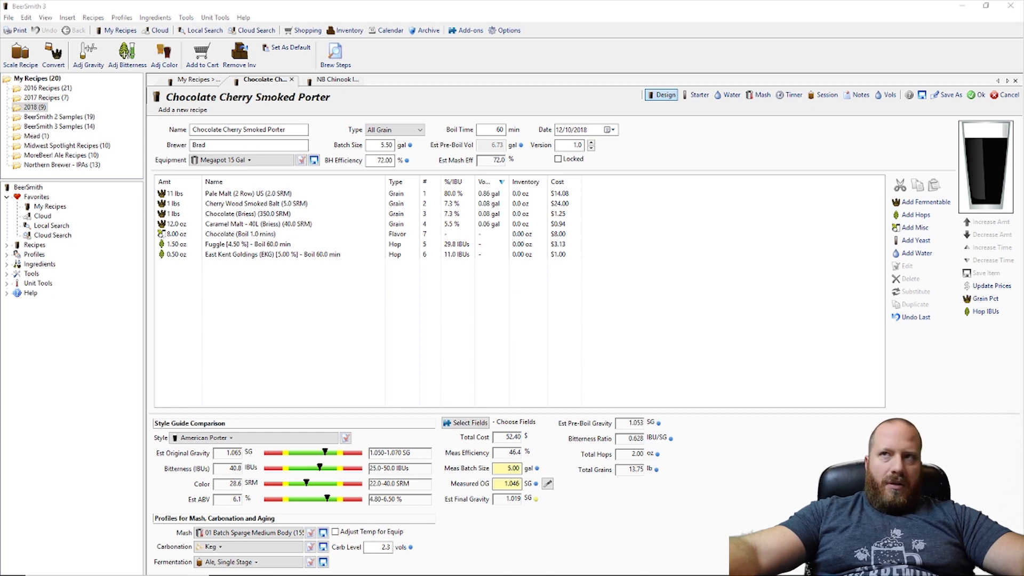
key("alt+Tab")
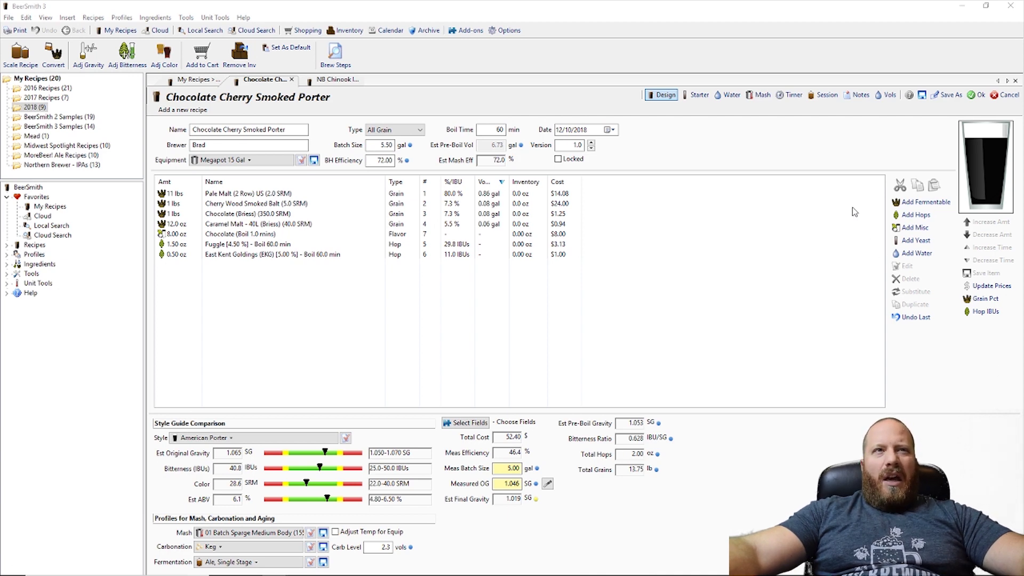
left_click(916, 240)
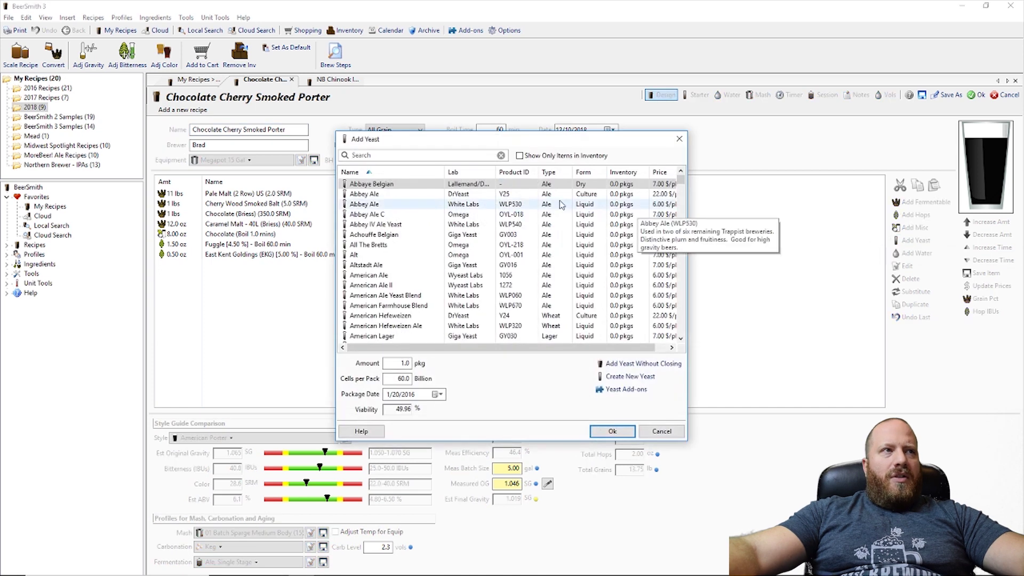
Browse the yeast list, searching 'frui' and 'por' and viewing Forbidden Fruit's details
left_click(399, 157)
type("frui")
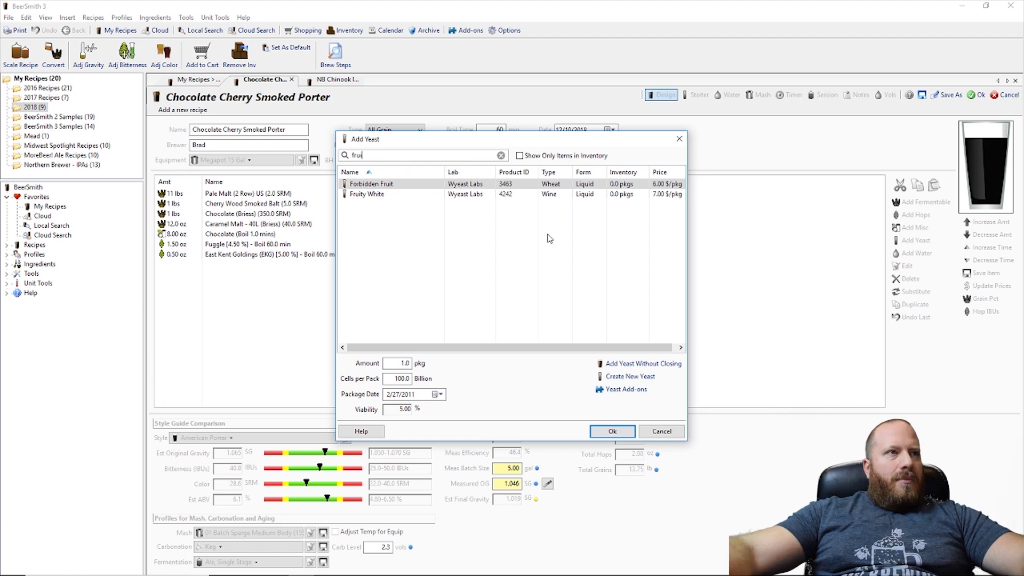
left_click(534, 184)
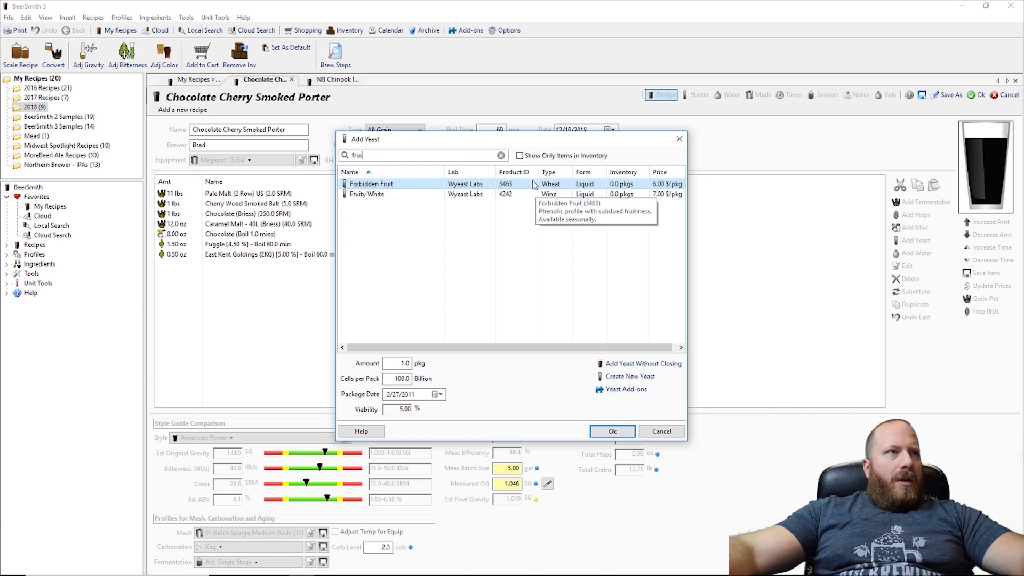
double_click(350, 155)
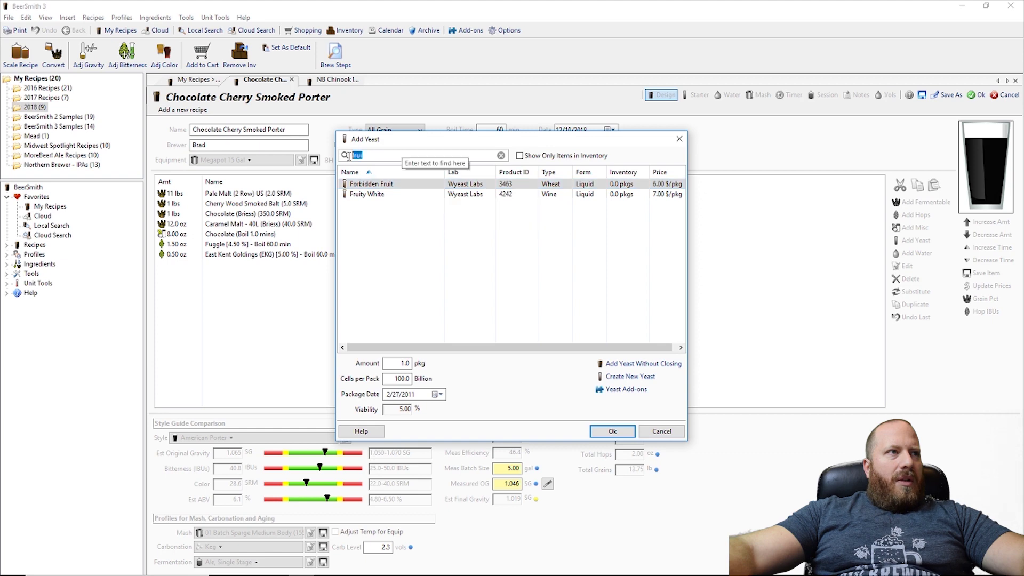
type("po")
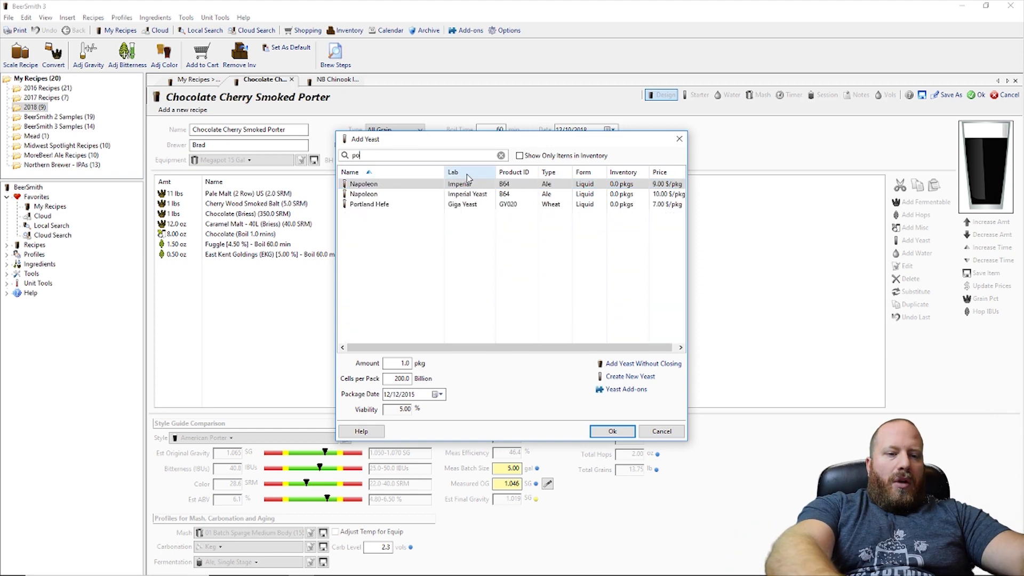
type("r")
key("BackSpace")
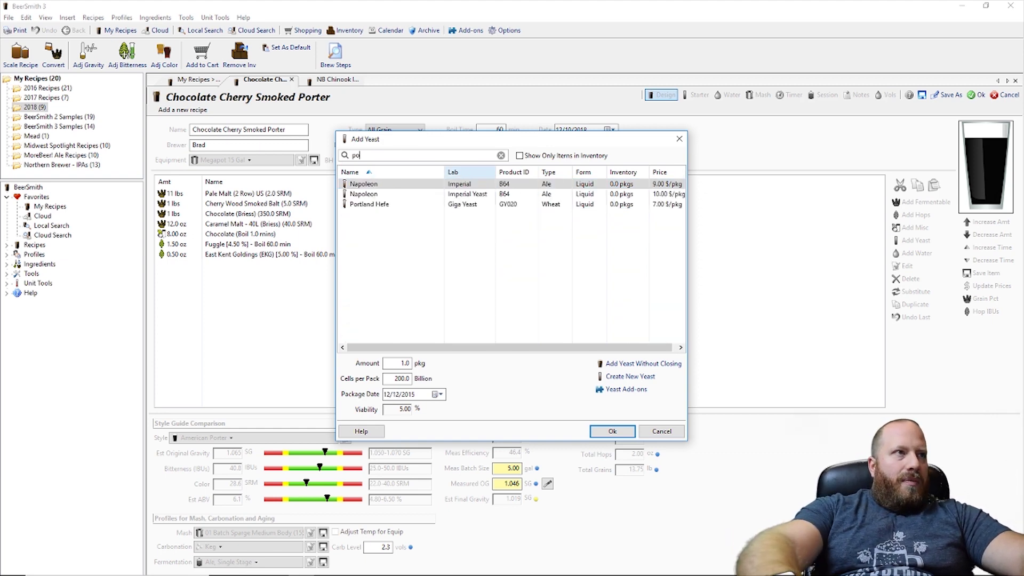
key("BackSpace")
key("BackSpace")
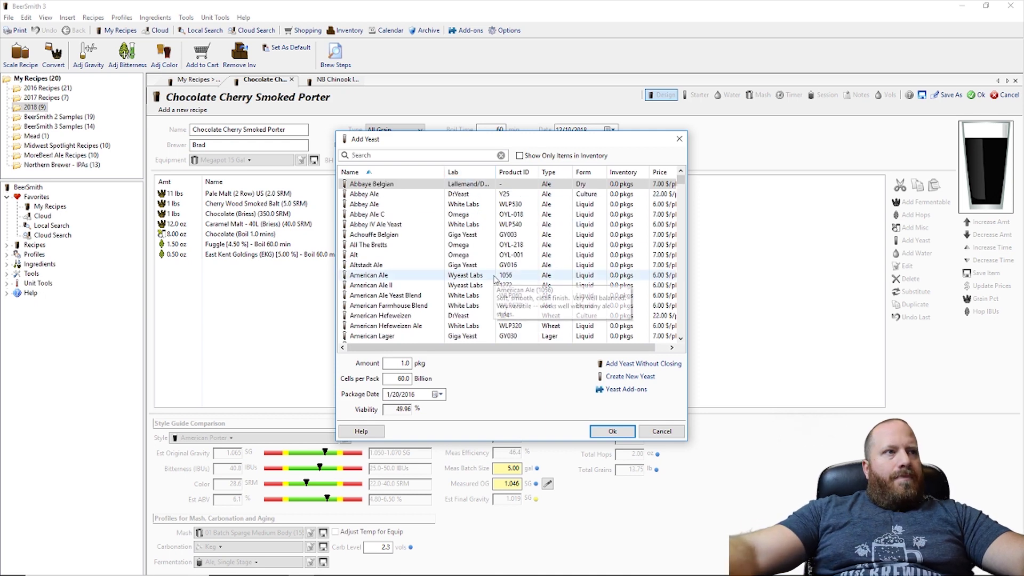
scroll(485, 281, "down", 4)
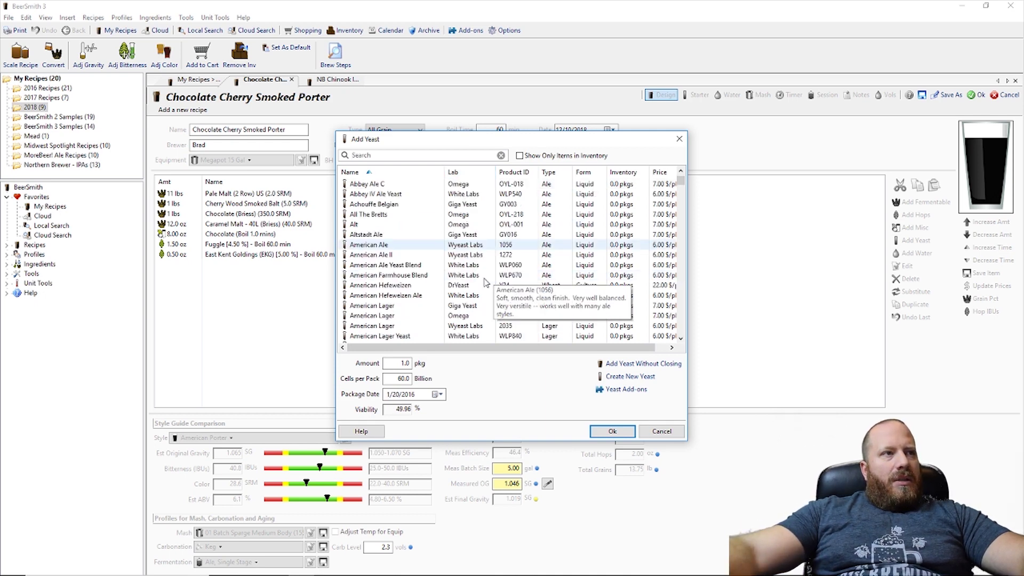
scroll(485, 281, "down", 10)
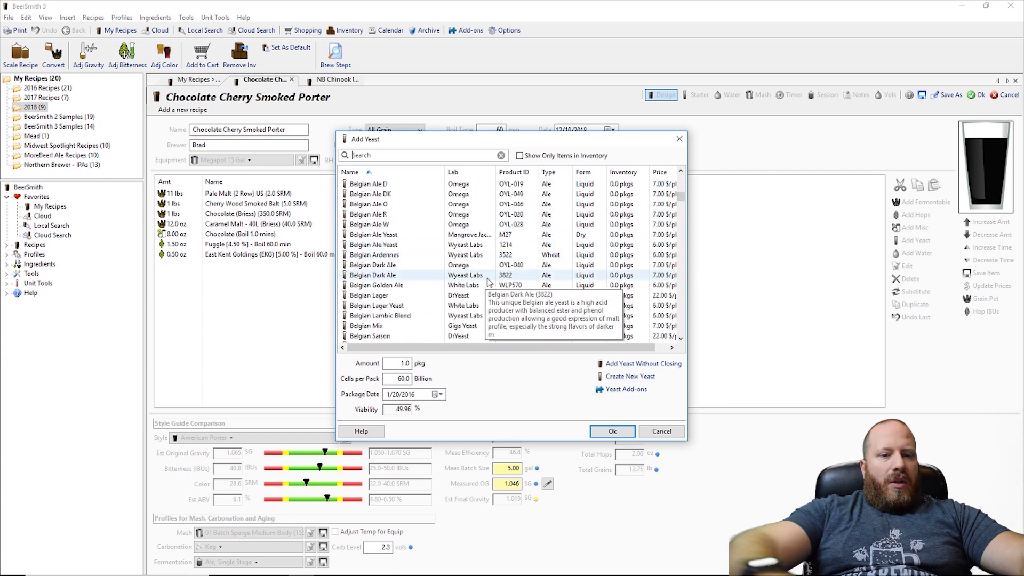
type("o")
scroll(484, 292, "down", 1)
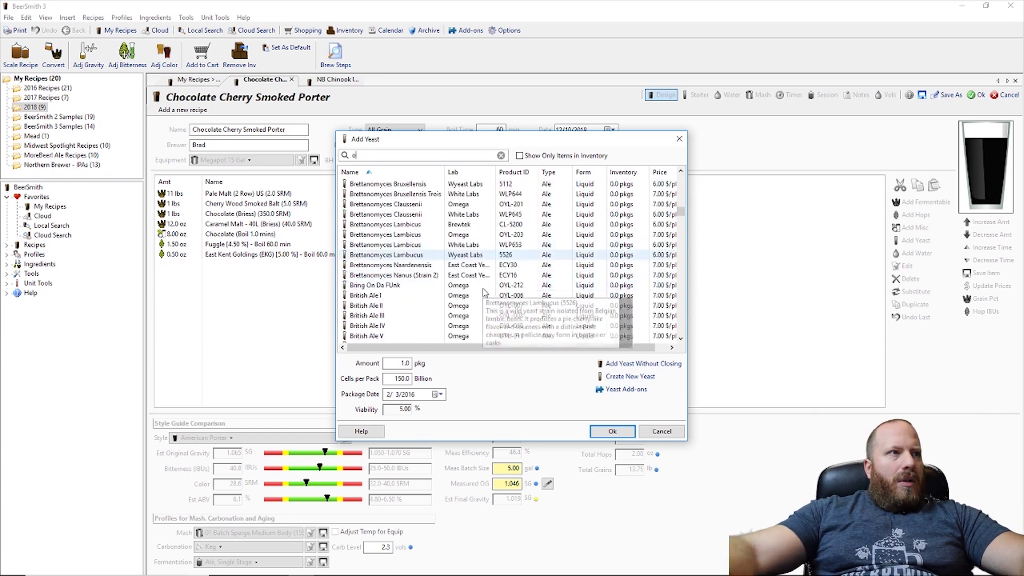
scroll(484, 292, "down", 5)
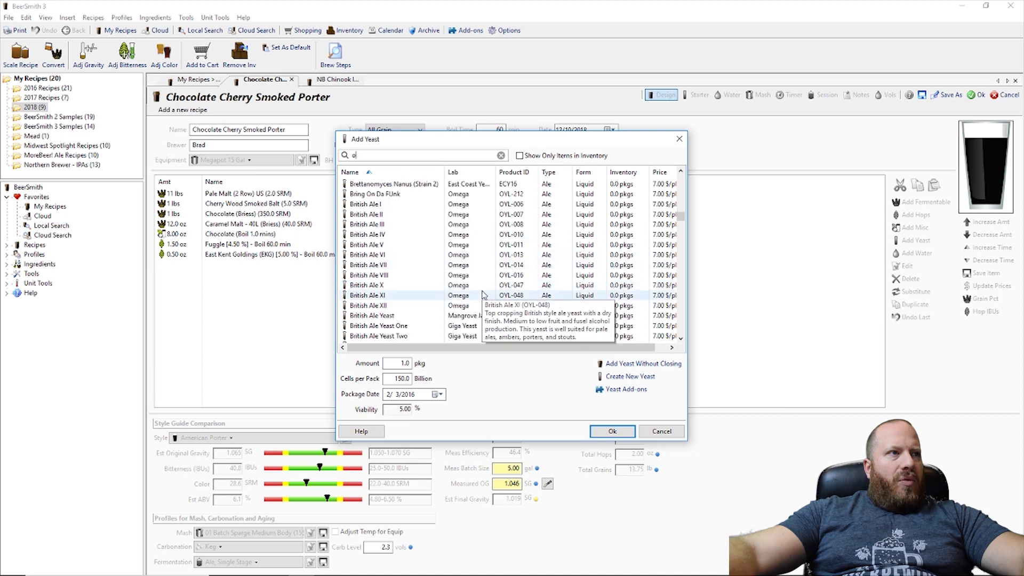
Search 'bri' and add 1.0 pkg of British Ale III (Omega #OYL-008) yeast
double_click(360, 158)
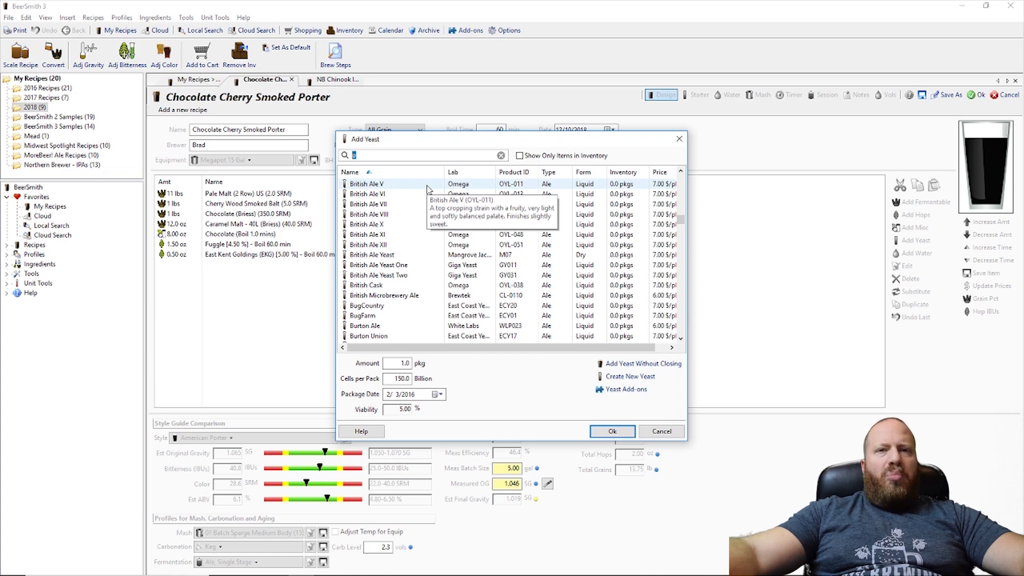
type("bri")
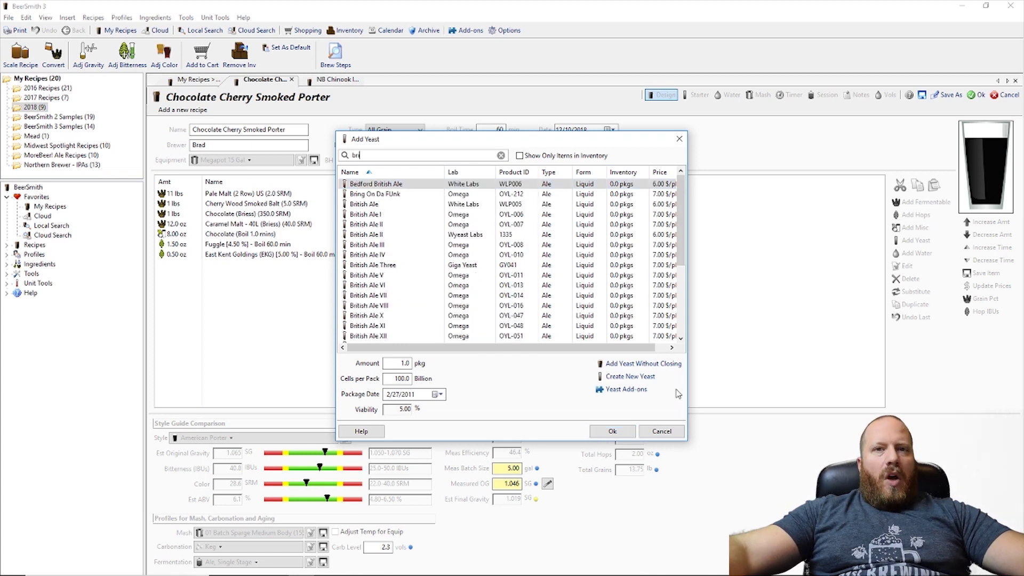
left_click(375, 245)
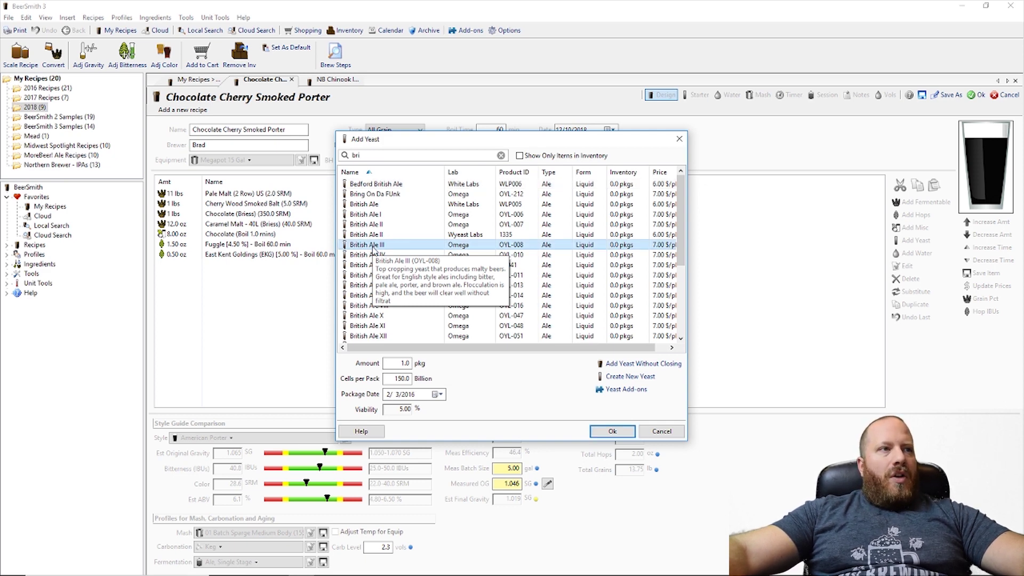
left_click(613, 431)
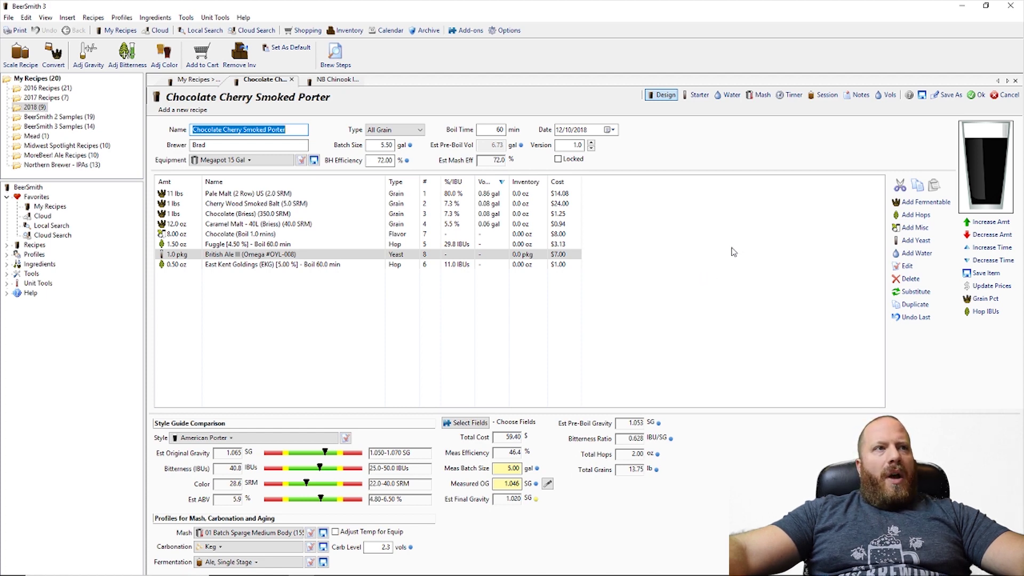
Check the starter calculator showing 248.1 billion cells needed for British Ale III
mouse_move(377, 248)
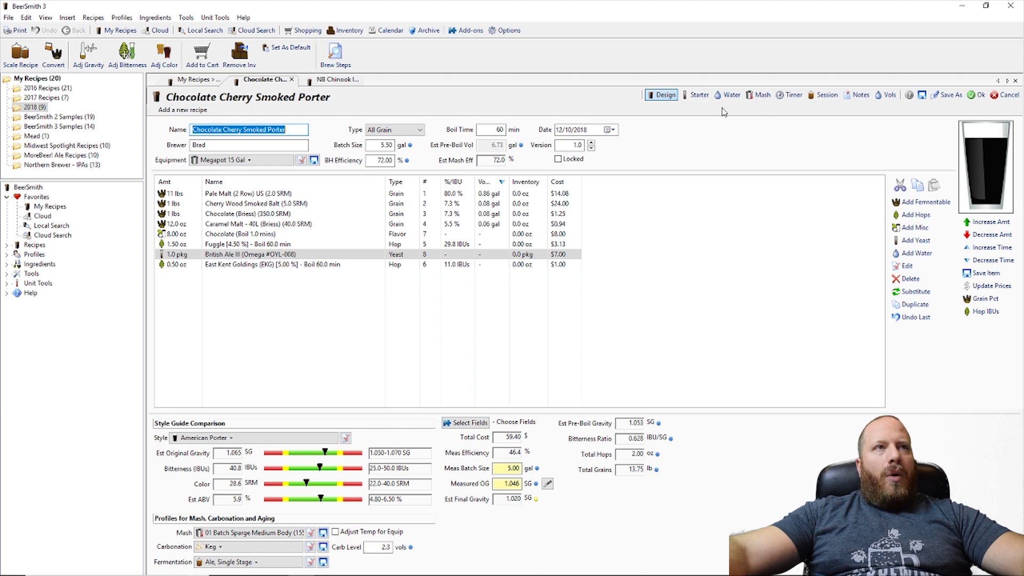
left_click(702, 98)
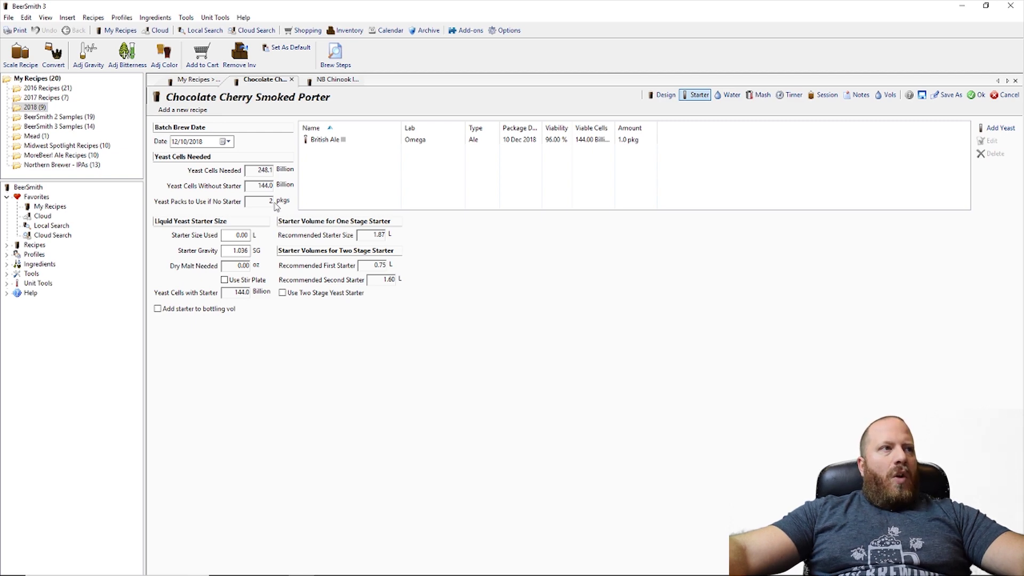
left_click(663, 99)
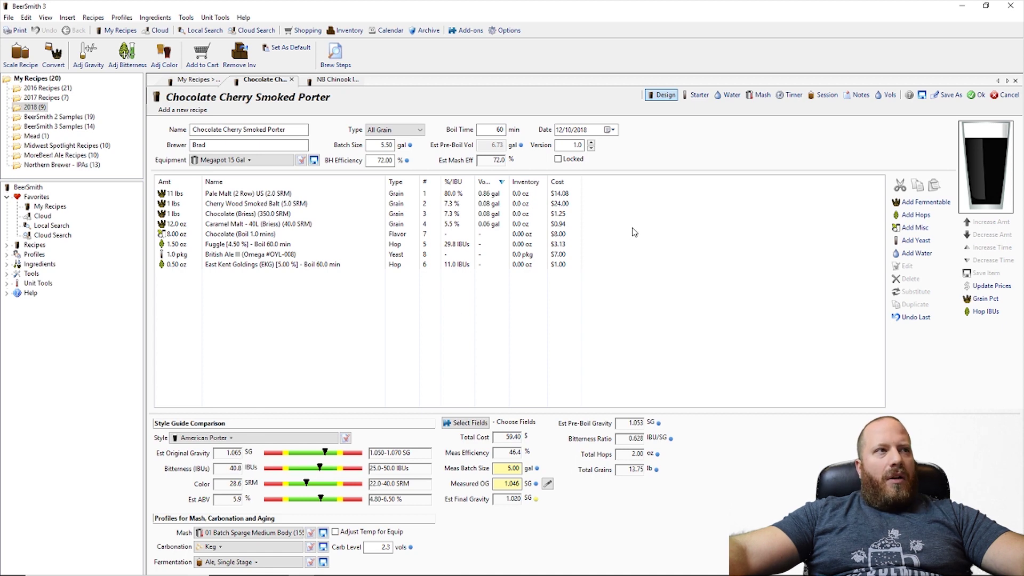
left_click(697, 96)
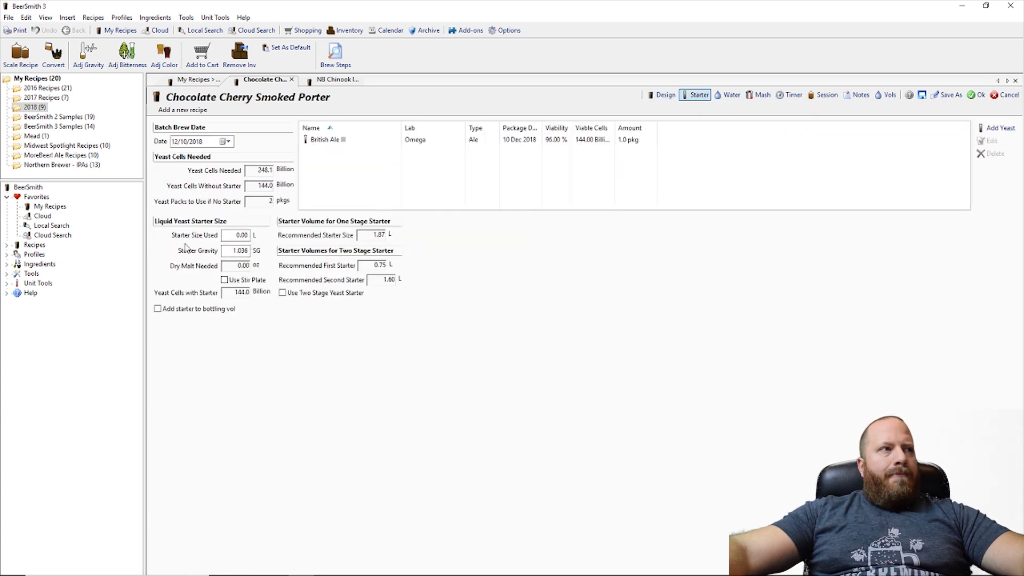
left_click(235, 235)
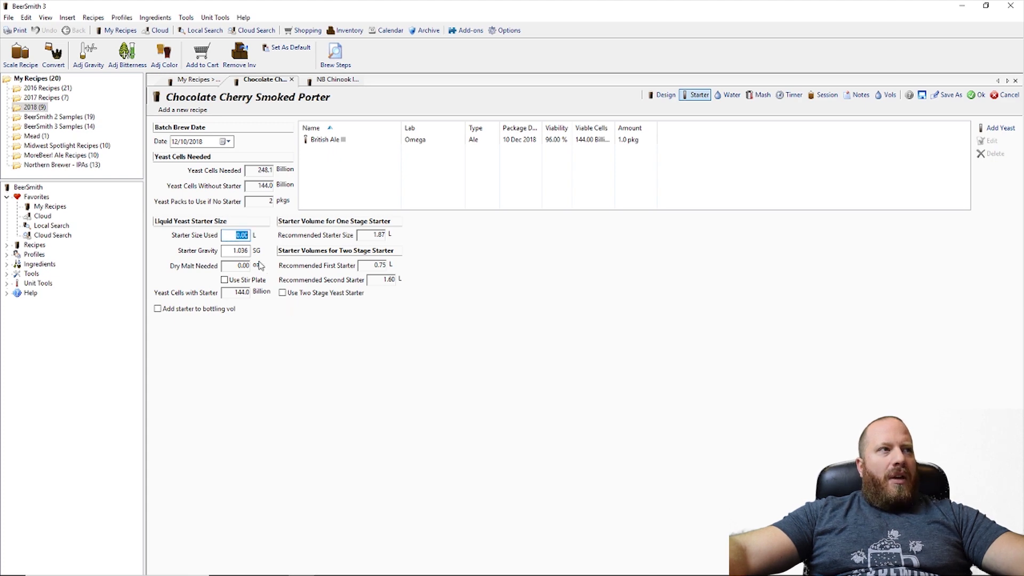
Set the yeast starter size to 2.00 L, needing 6.76 oz dry malt, and return to Design
type("1")
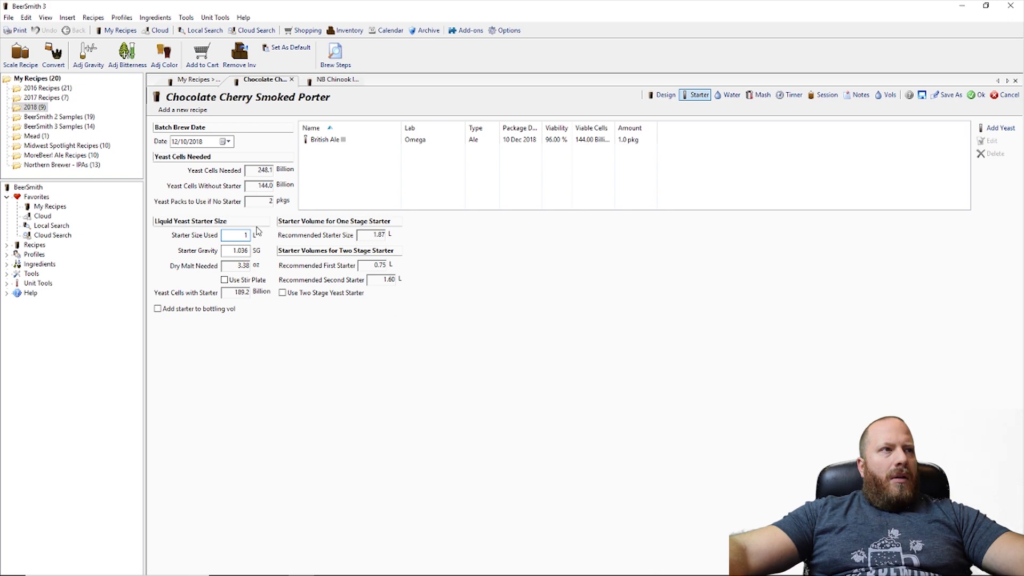
left_click(233, 251)
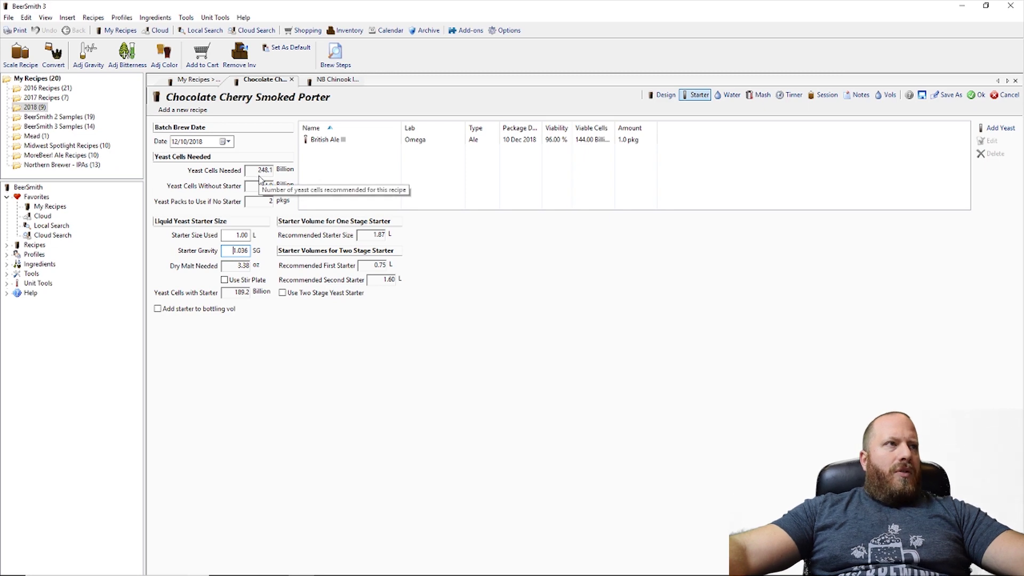
left_click(237, 234)
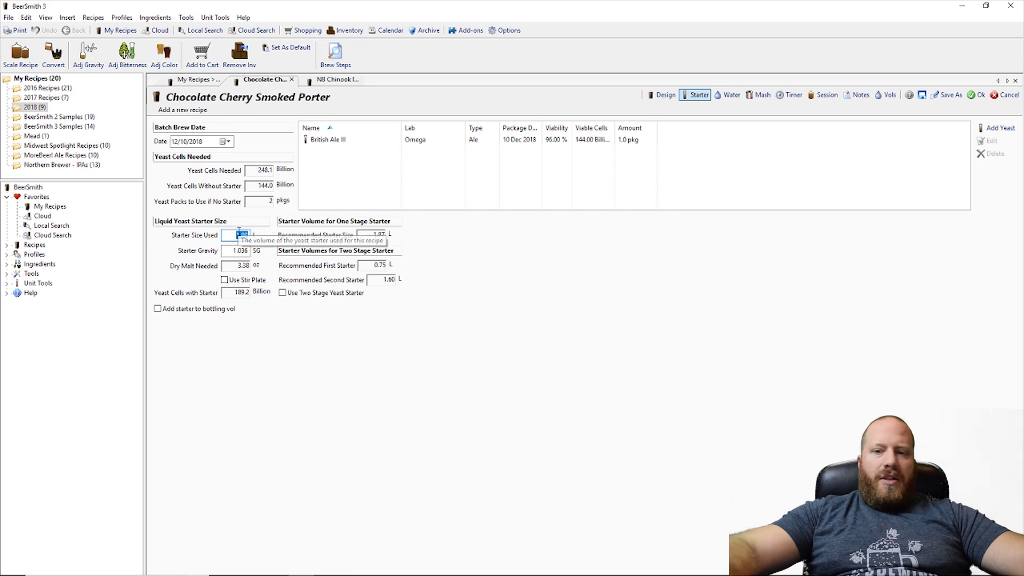
type("2")
key("Tab")
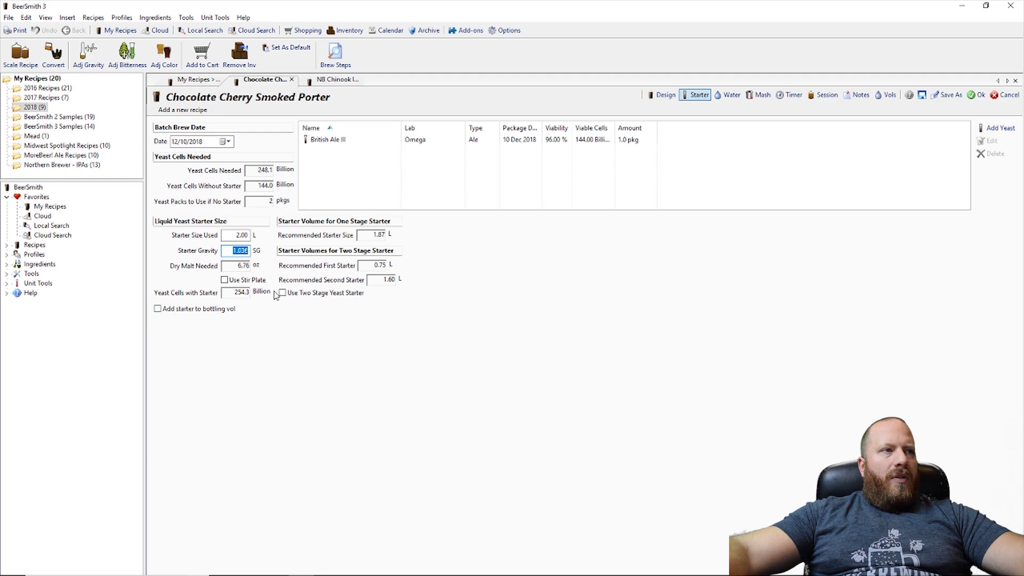
left_click(665, 96)
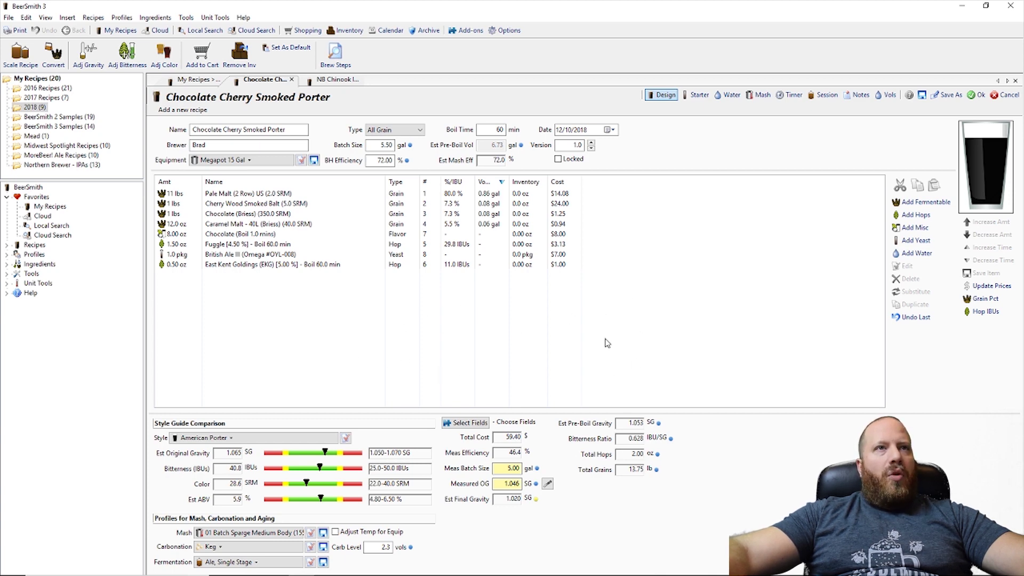
Preview the Brew Steps sheet, highlighting total water, the 4.08 gal sparge and 6.73 gal boil volumes
left_click(336, 53)
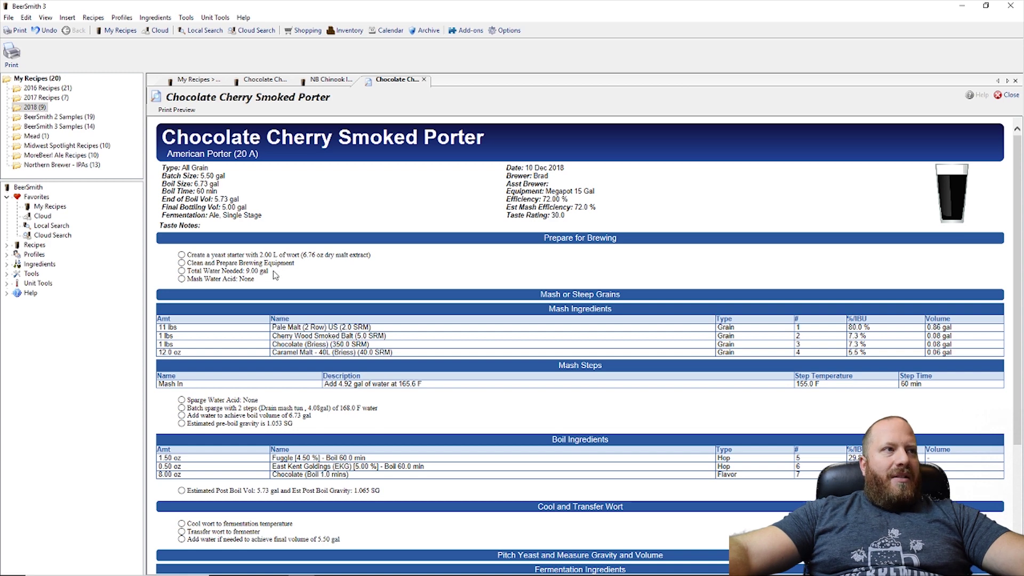
left_click_drag(276, 276, 209, 268)
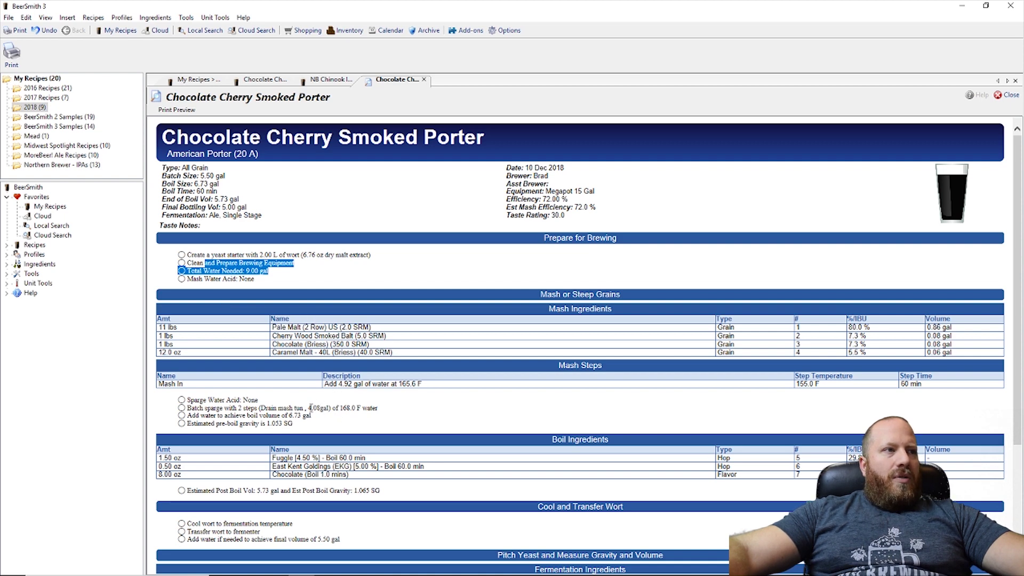
double_click(323, 409)
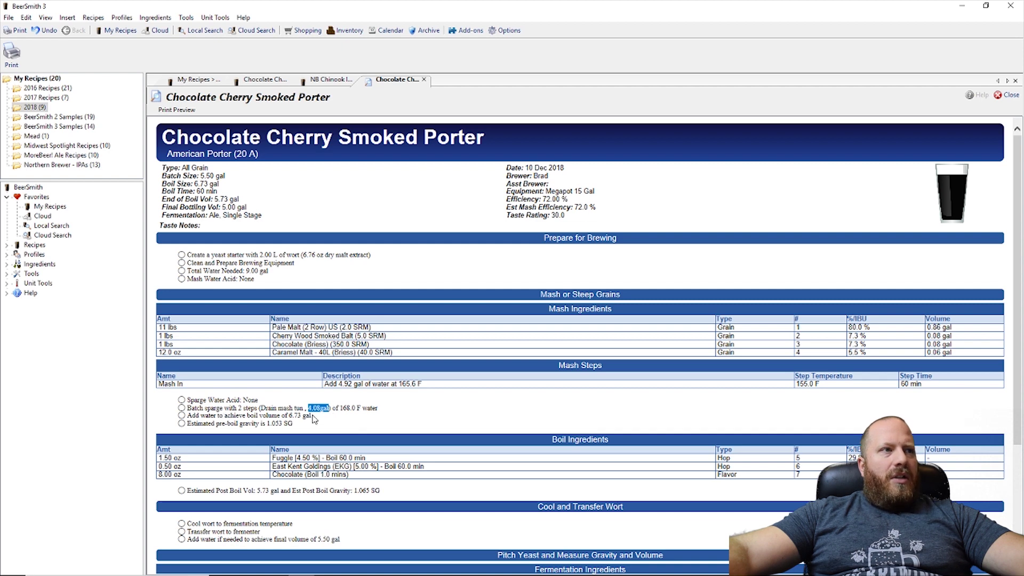
left_click_drag(312, 417, 260, 416)
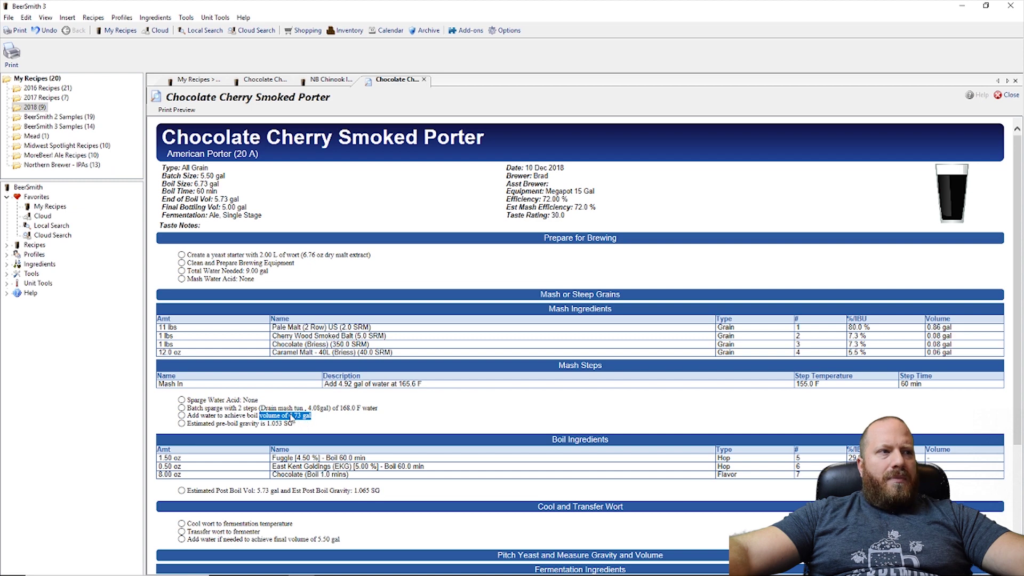
scroll(291, 420, "down", 2)
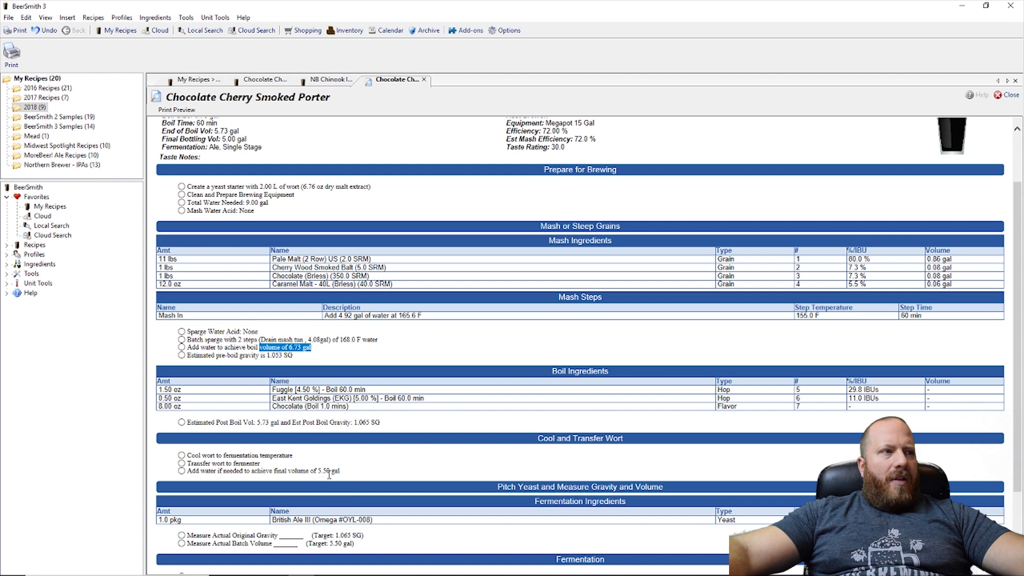
left_click_drag(347, 473, 274, 472)
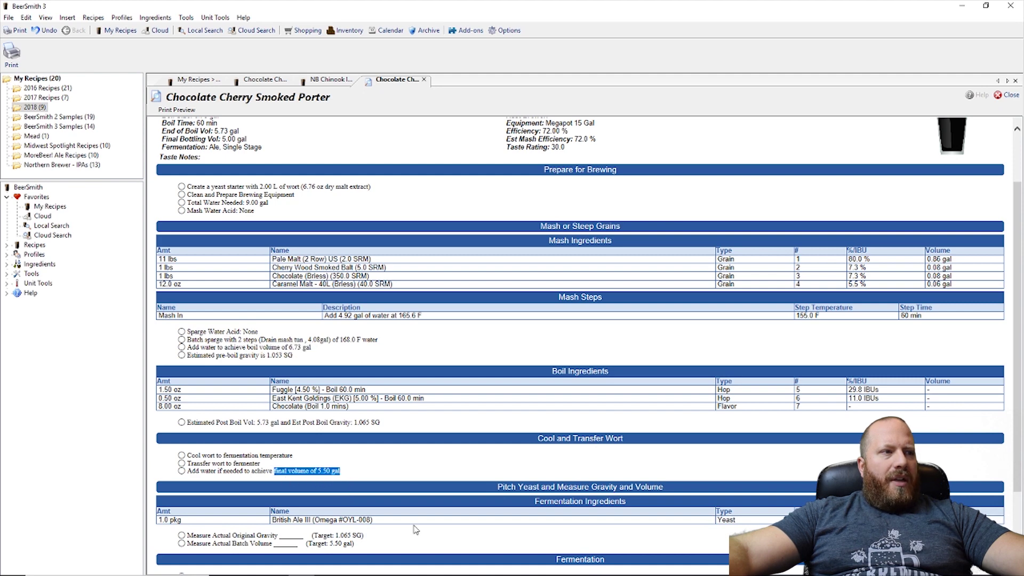
scroll(414, 528, "down", 3)
scroll(414, 528, "up", 5)
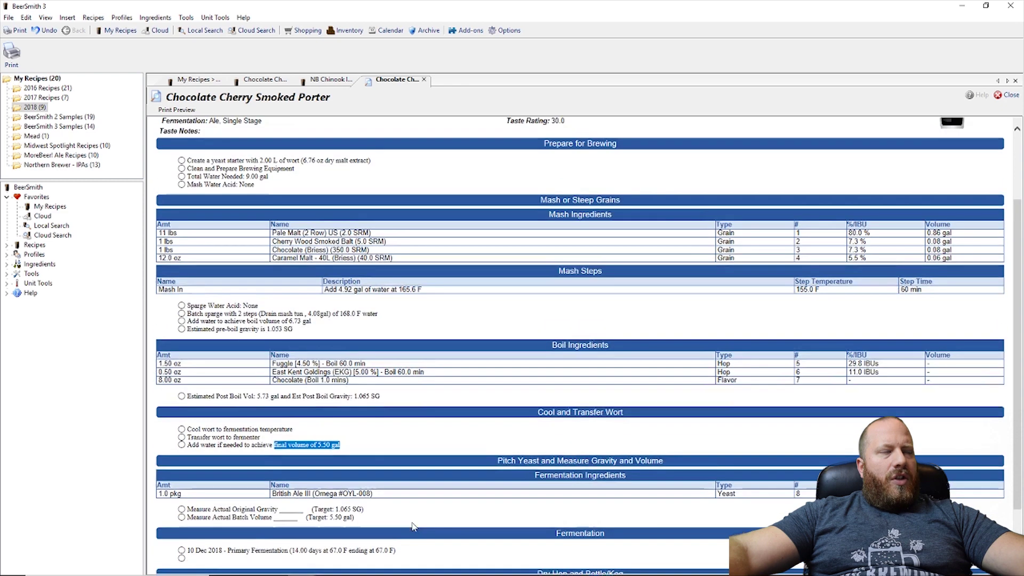